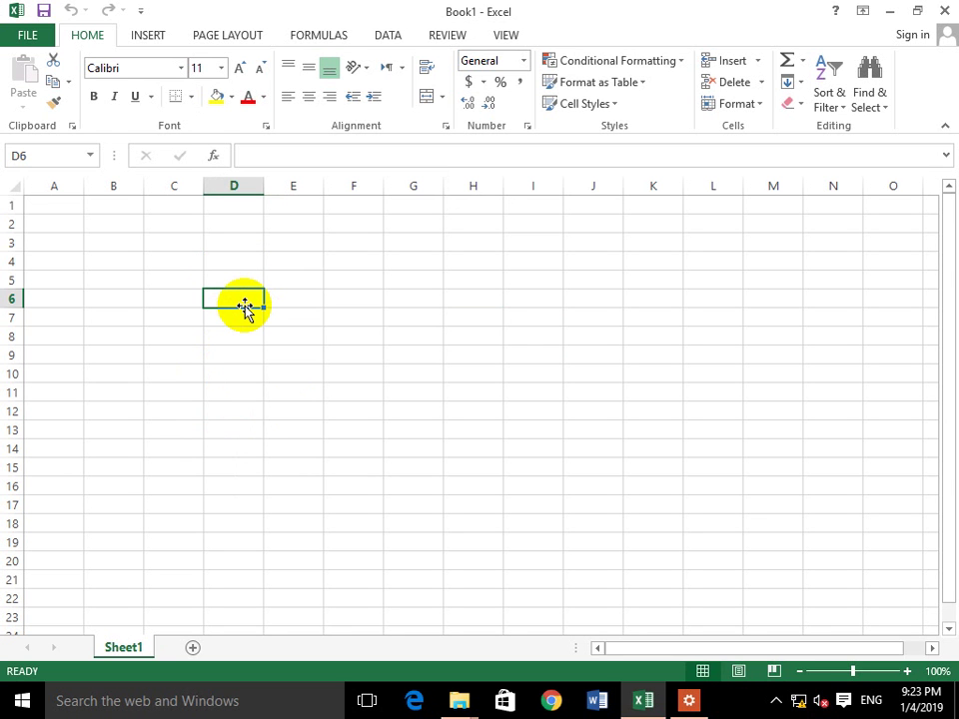
# - Enter the ID header in D6 and PRODUCT in E6, trimming it from PRODUCT NAME
pyautogui.write('ID')
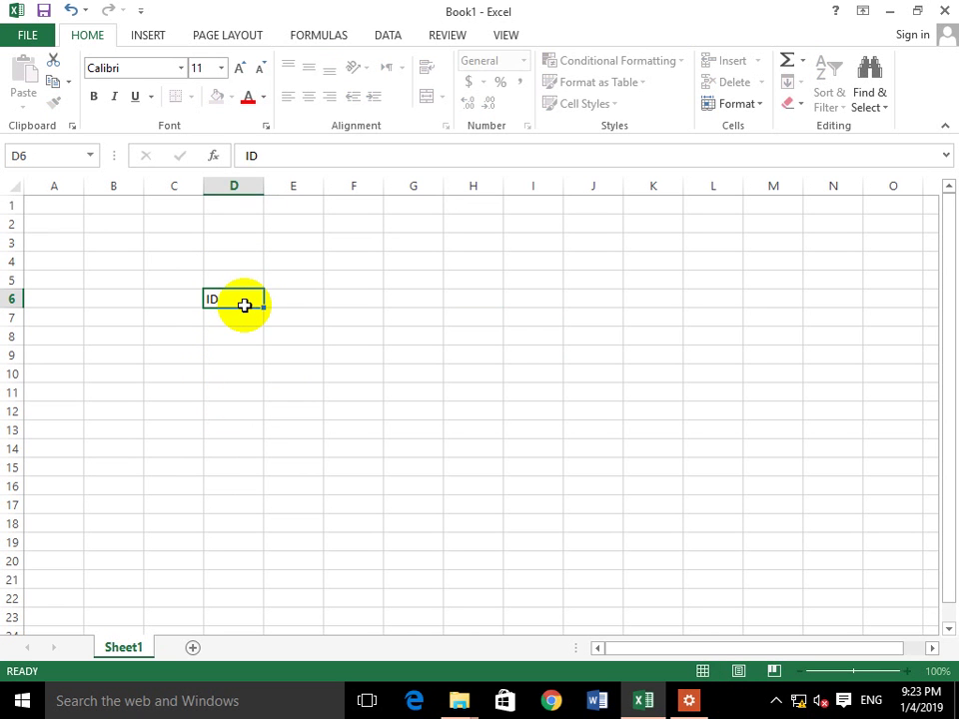
pyautogui.press('Tab')
pyautogui.write('PRODUCT NAME')
pyautogui.press('Home')
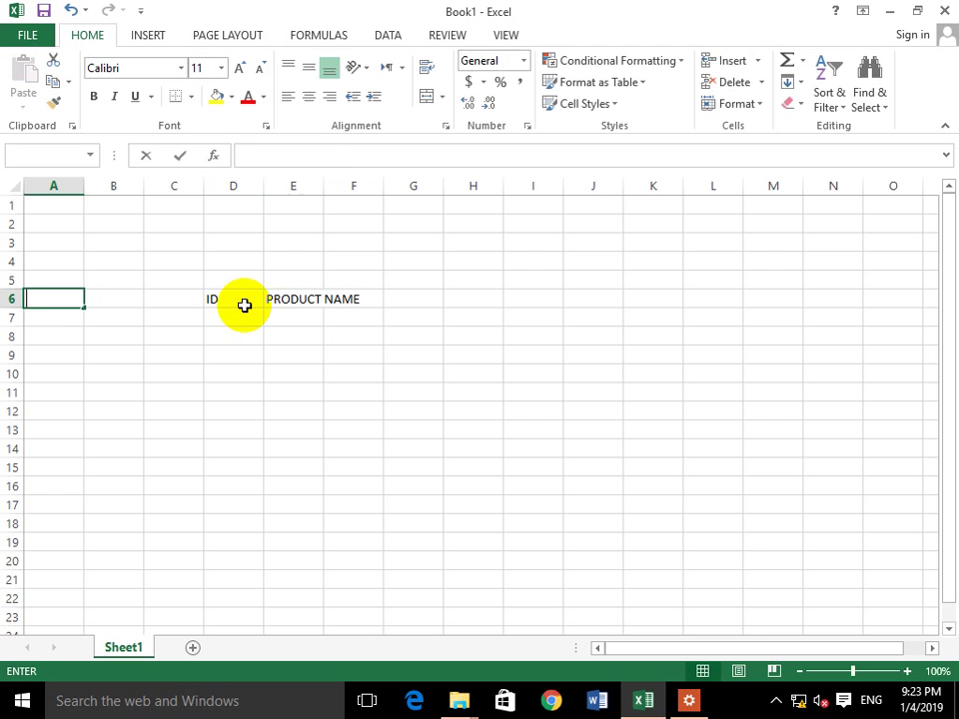
pyautogui.press('Right')
pyautogui.press('Right')
pyautogui.press('Right')
pyautogui.press('Right')
pyautogui.press('F2')
pyautogui.press('BackSpace')
pyautogui.press('BackSpace')
pyautogui.press('BackSpace')
pyautogui.press('BackSpace')
pyautogui.press('BackSpace')
pyautogui.press('Tab')
# - Add the COST PRICE, SELLING PRICE and PROFIT & LOSS headers in F6:H6
pyautogui.write('PR')
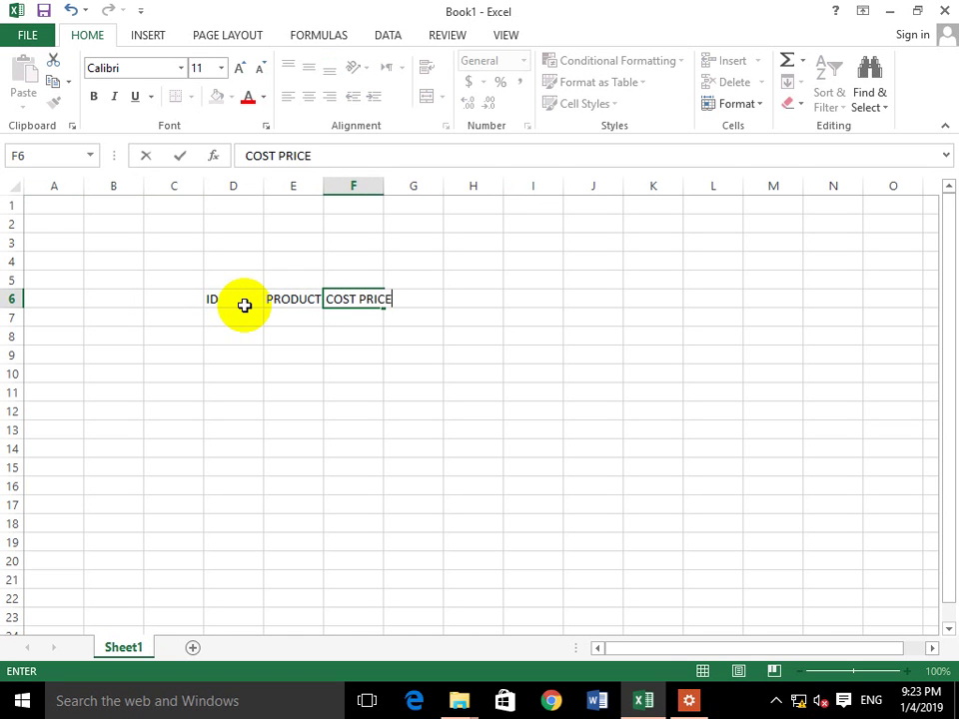
pyautogui.press('Tab')
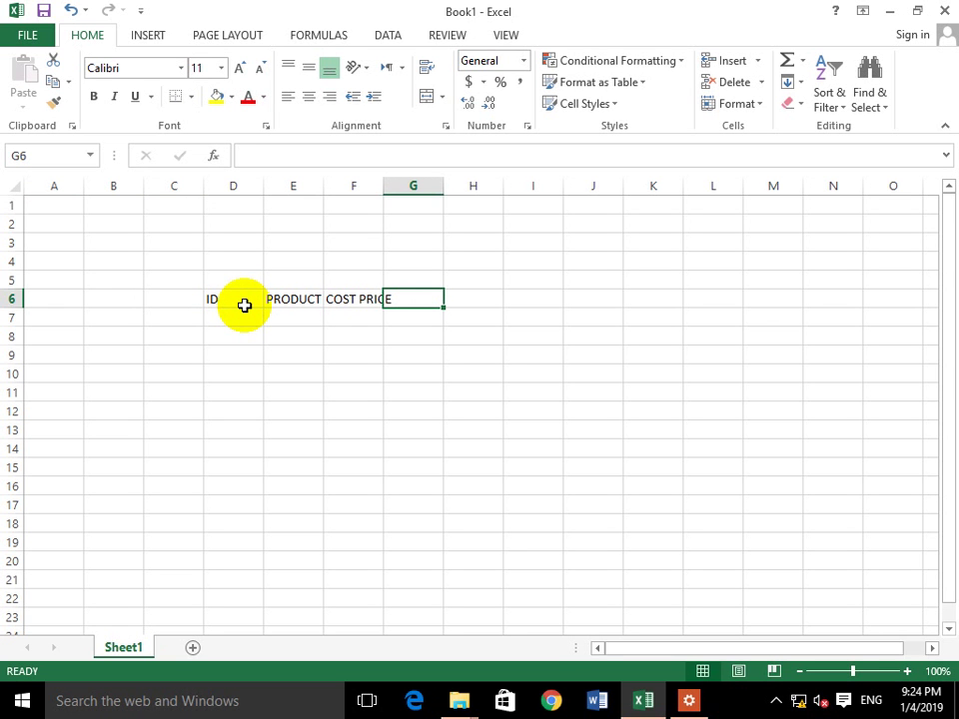
pyautogui.write('SELLING PRICE')
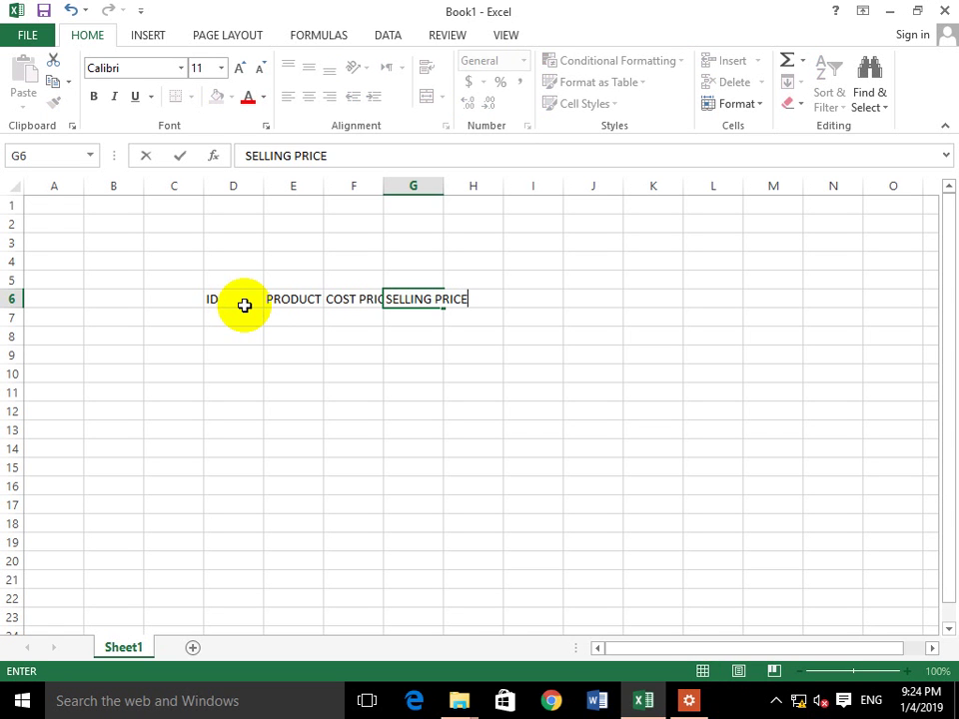
pyautogui.press('Tab')
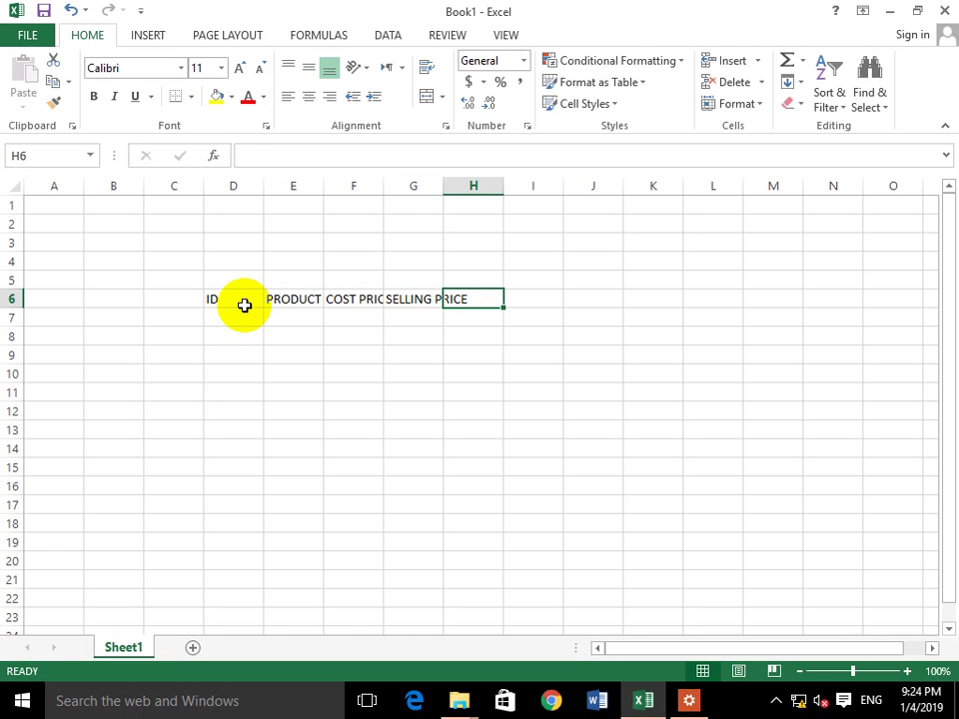
pyautogui.write('PRO')
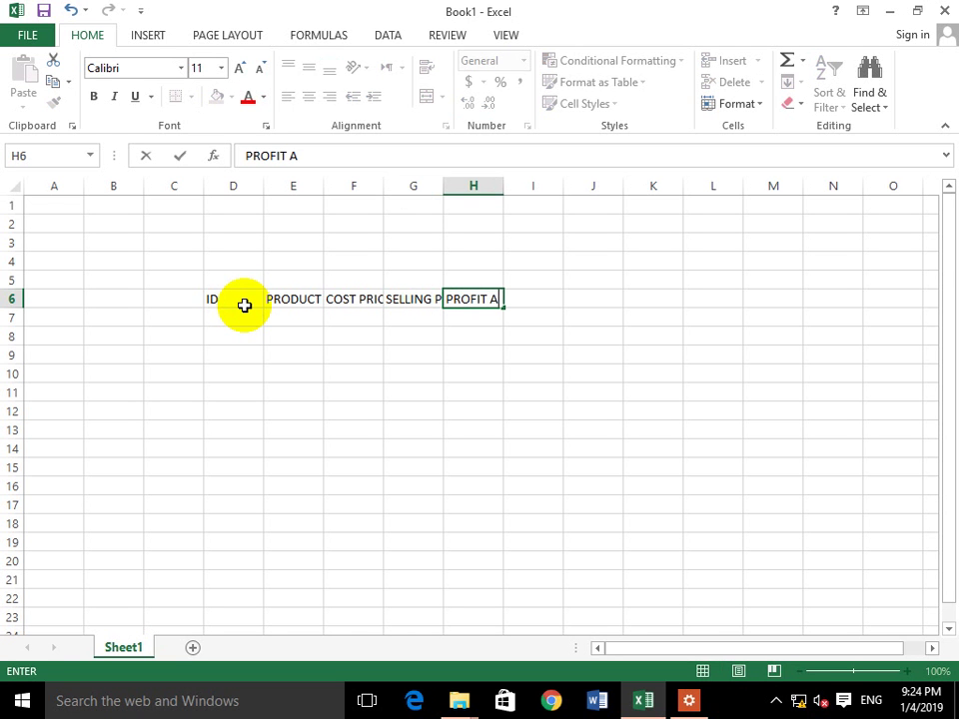
pyautogui.write('FIT & LOSS')
pyautogui.press('Return')
# - Widen columns D to H evenly so the headers fit
pyautogui.moveTo(256, 189); pyautogui.dragTo(480, 189)
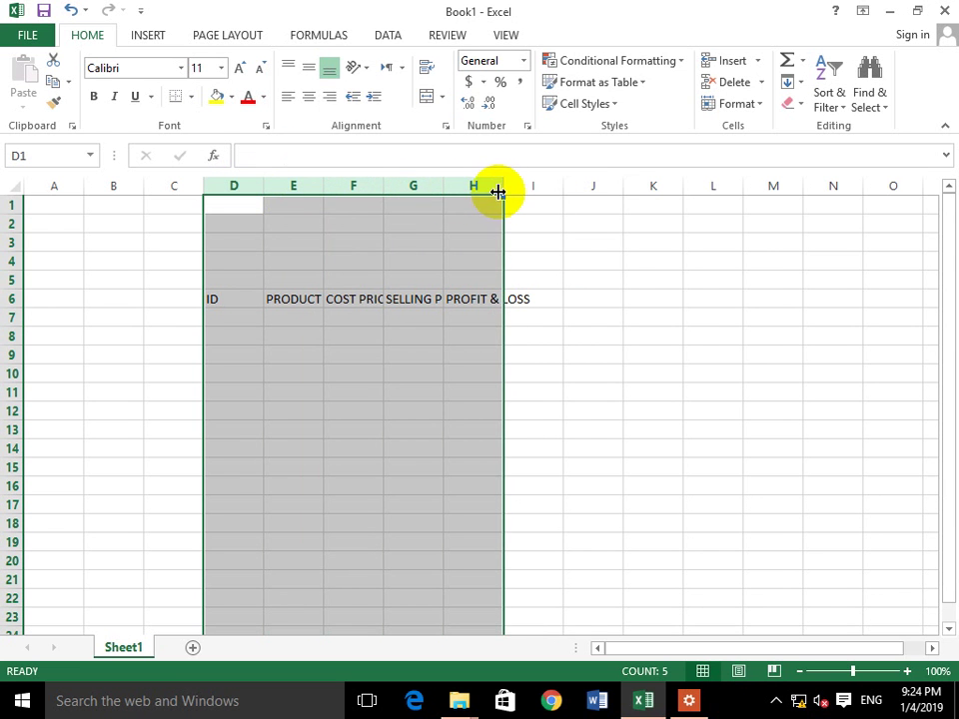
pyautogui.doubleClick(497, 192)
pyautogui.moveTo(212, 186); pyautogui.dragTo(524, 186)
pyautogui.moveTo(449, 189); pyautogui.dragTo(493, 185)
pyautogui.click(482, 353)
# - Centre and bold the header cells
pyautogui.moveTo(285, 301); pyautogui.dragTo(794, 280)
pyautogui.click(311, 96)
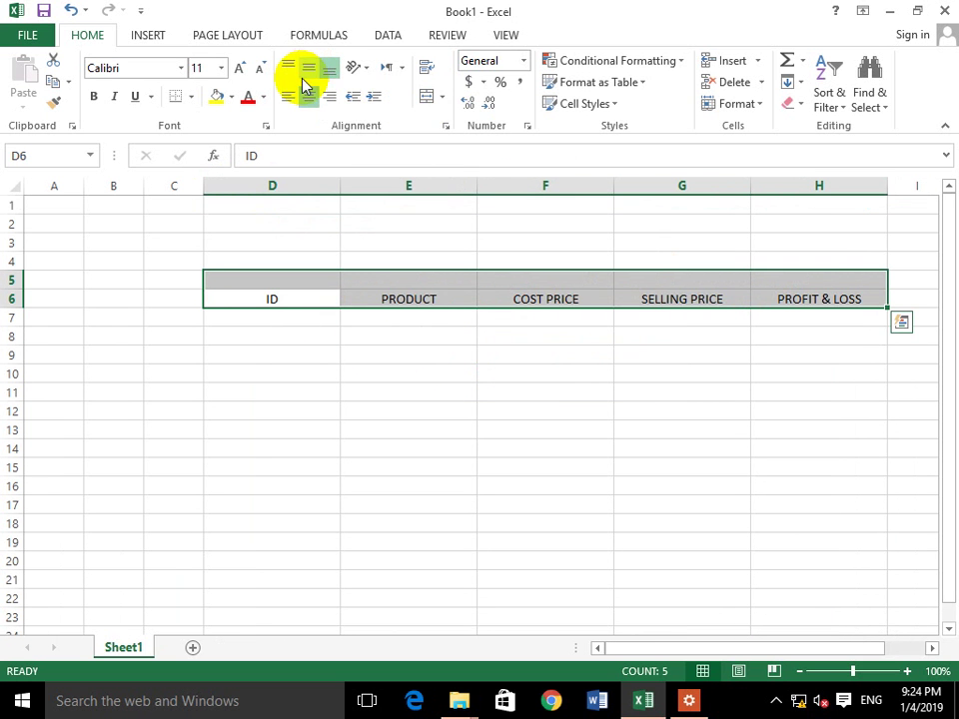
pyautogui.click(95, 96)
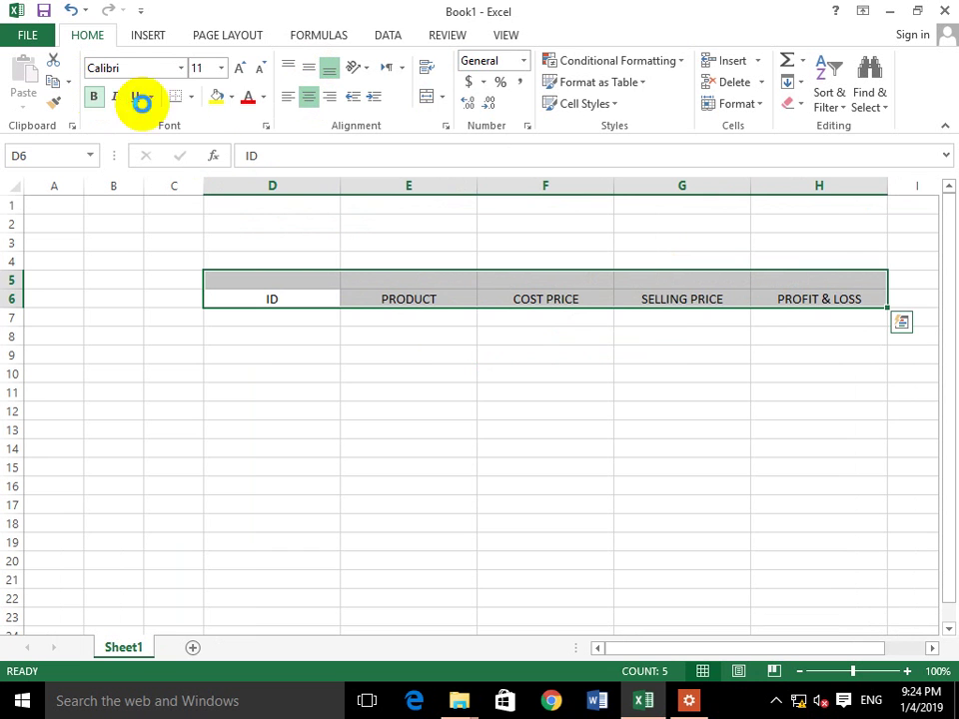
pyautogui.click(349, 337)
# - Format the header row as a table with an orange style and headers enabled
pyautogui.moveTo(300, 300); pyautogui.dragTo(767, 310)
pyautogui.hotkey('ctrl', 'q')
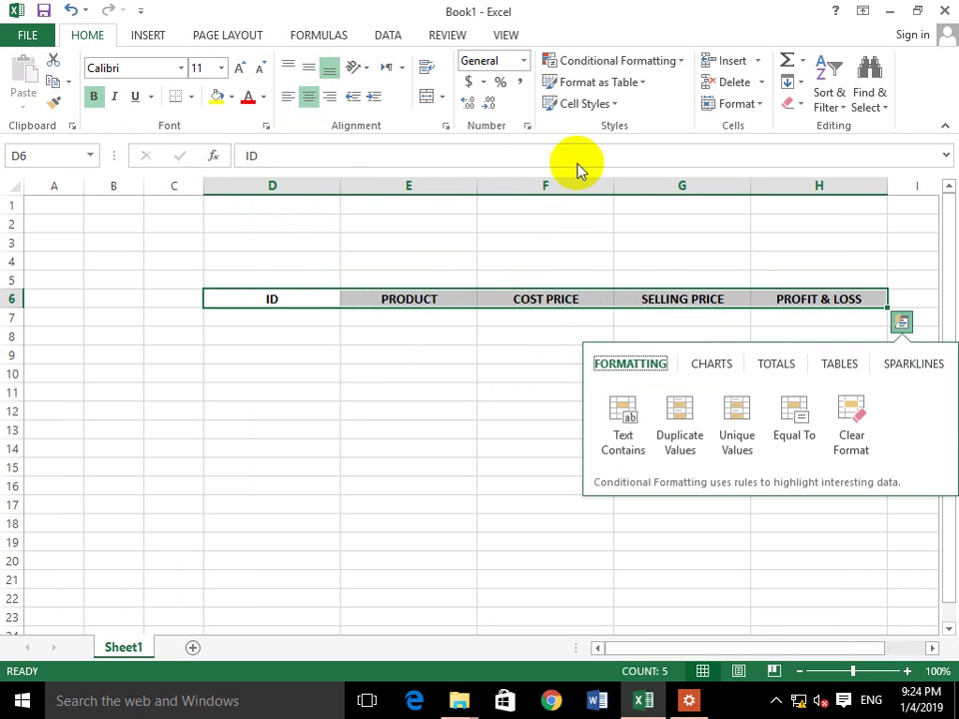
pyautogui.click(629, 82)
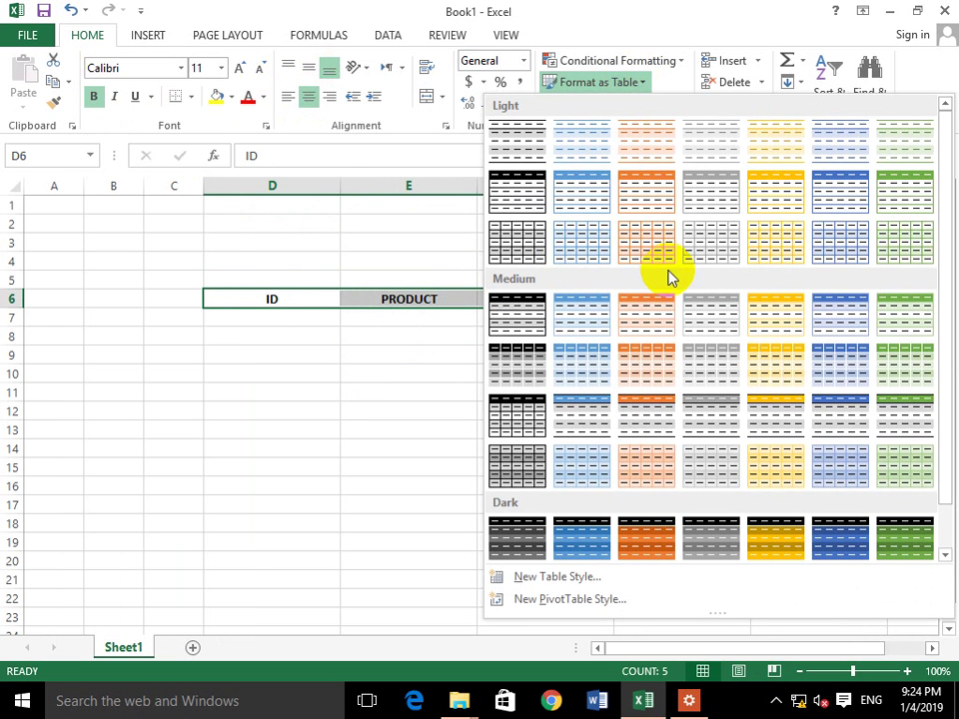
pyautogui.click(646, 368)
pyautogui.click(452, 296)
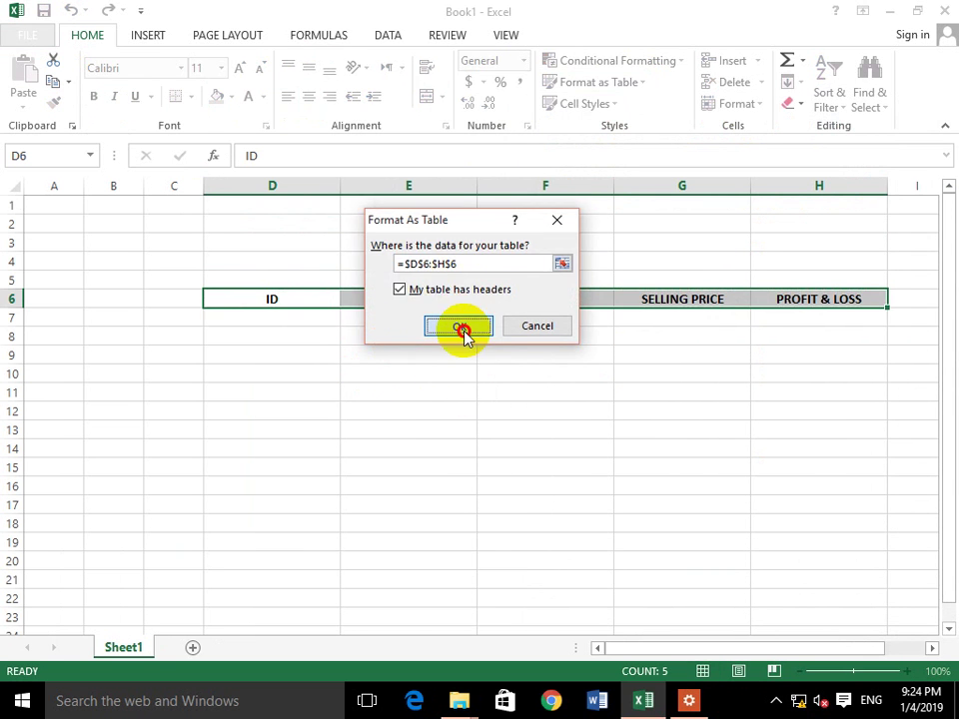
pyautogui.click(462, 330)
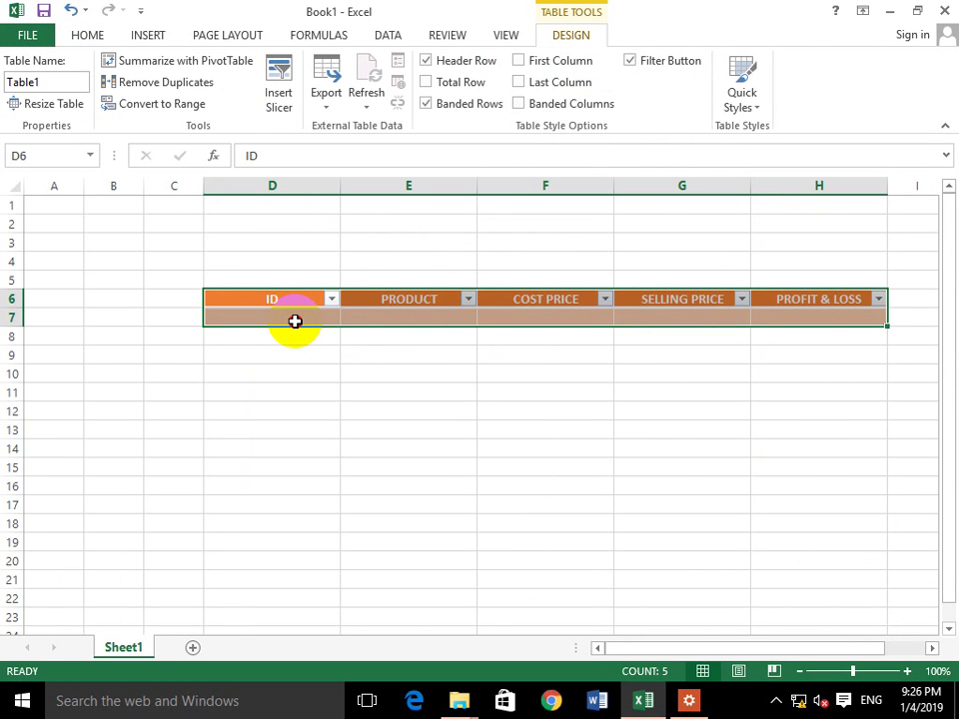
pyautogui.click(295, 319)
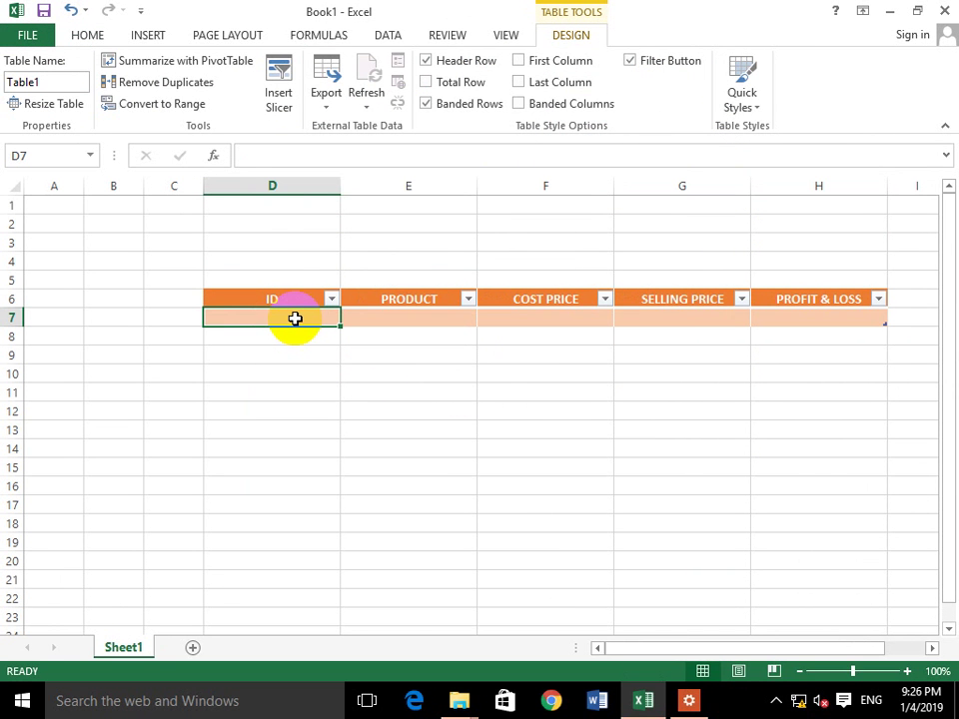
# - Enter ID 1001, product LAPTOP and cost price 450000 in row 7
pyautogui.write('1001')
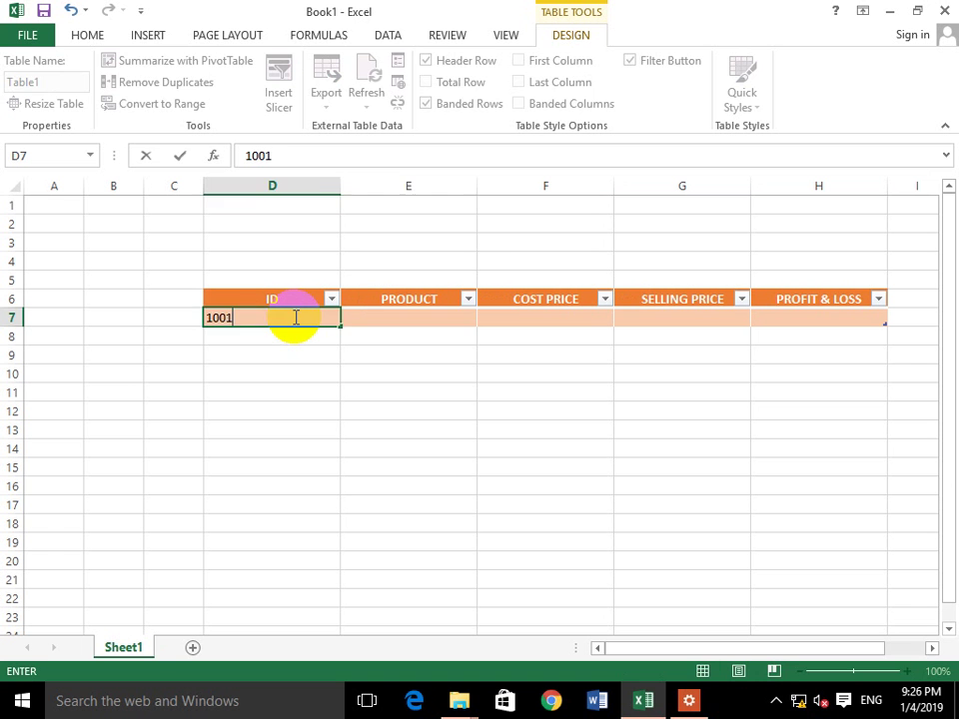
pyautogui.press('Tab')
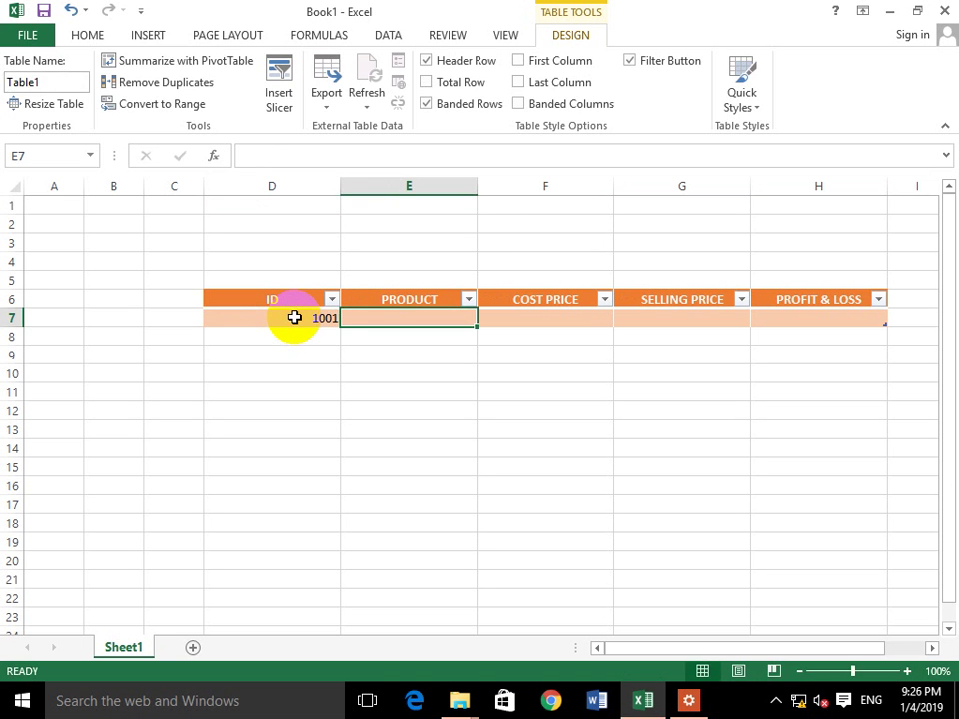
pyautogui.write('LAPTOP')
pyautogui.press('Tab')
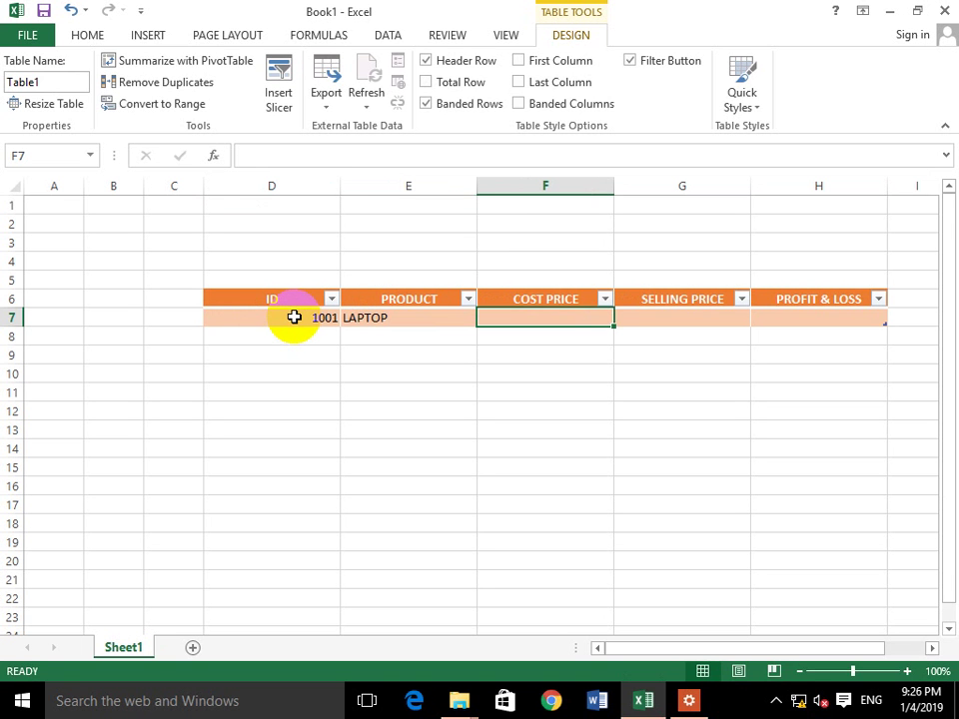
pyautogui.write('45000')
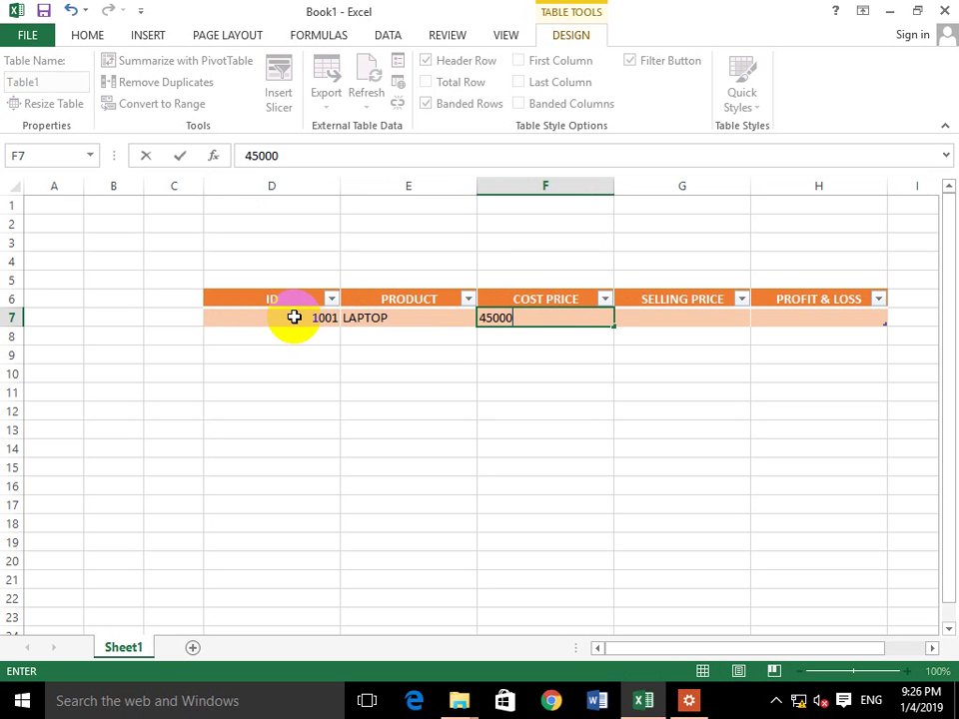
pyautogui.write('00000')
pyautogui.press('Tab')
pyautogui.press('Left')
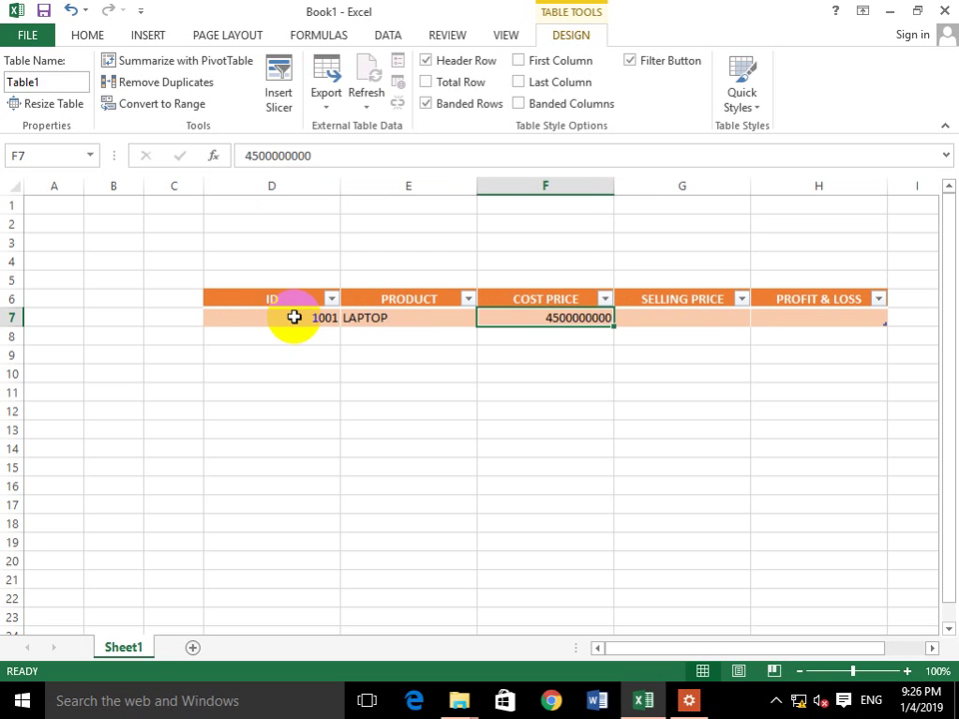
pyautogui.press('F2')
pyautogui.press('BackSpace')
pyautogui.press('BackSpace')
pyautogui.press('BackSpace')
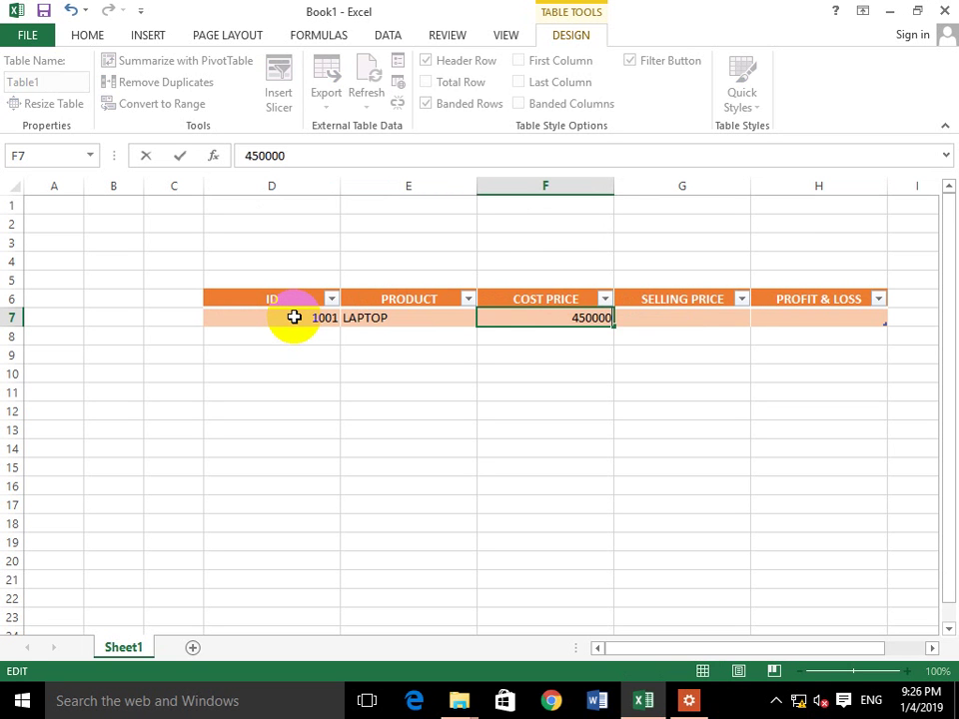
pyautogui.press('Tab')
# - Enter the LAPTOP selling price of 50000
pyautogui.write('5000000000000000')
pyautogui.press('Escape')
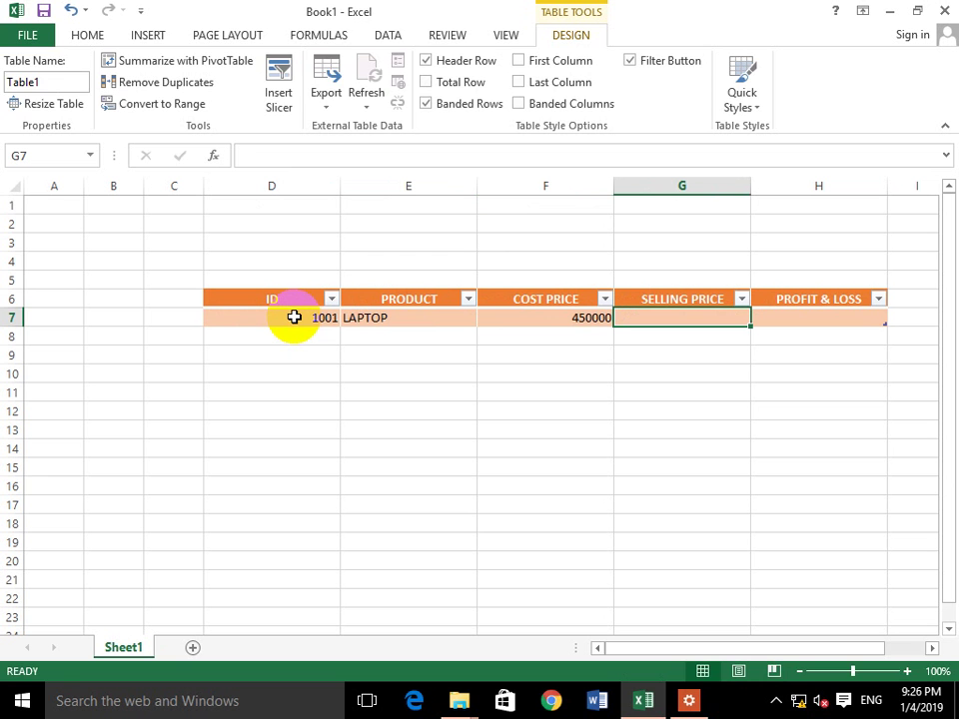
pyautogui.write('5')
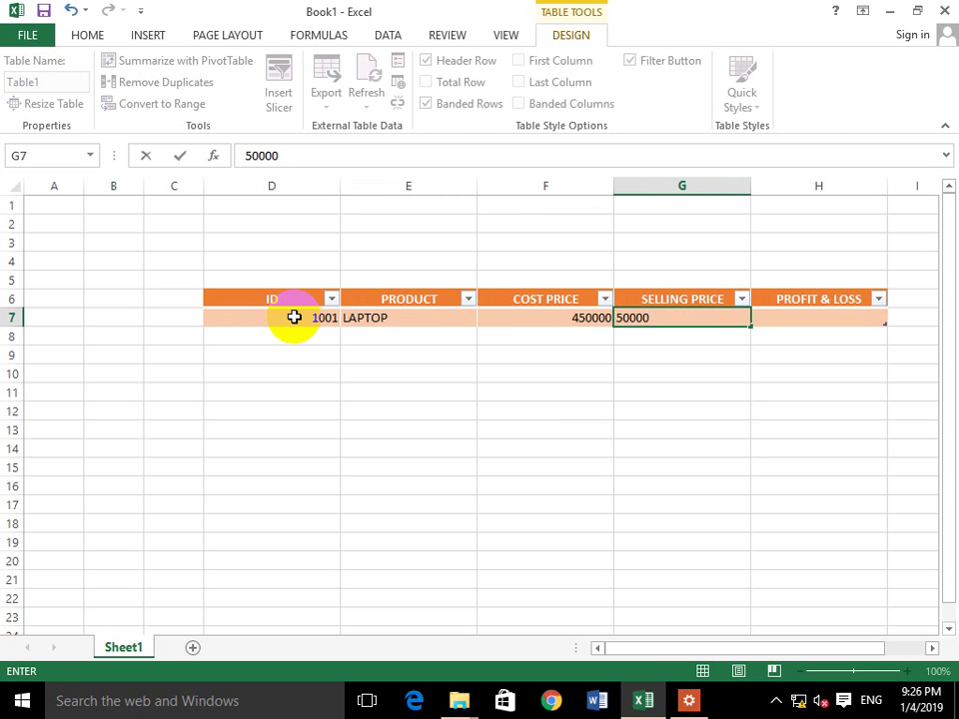
pyautogui.write('0000')
pyautogui.press('Return')
pyautogui.press('Up')
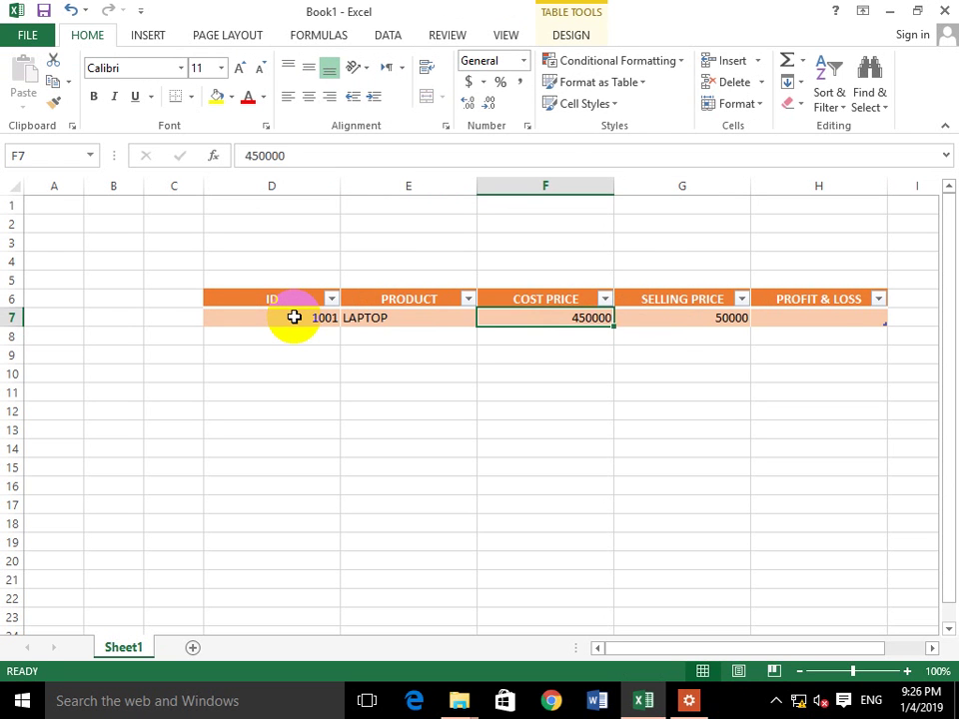
# - Centre the values in row 7 and left-align the LAPTOP product name
pyautogui.moveTo(293, 317); pyautogui.dragTo(839, 316)
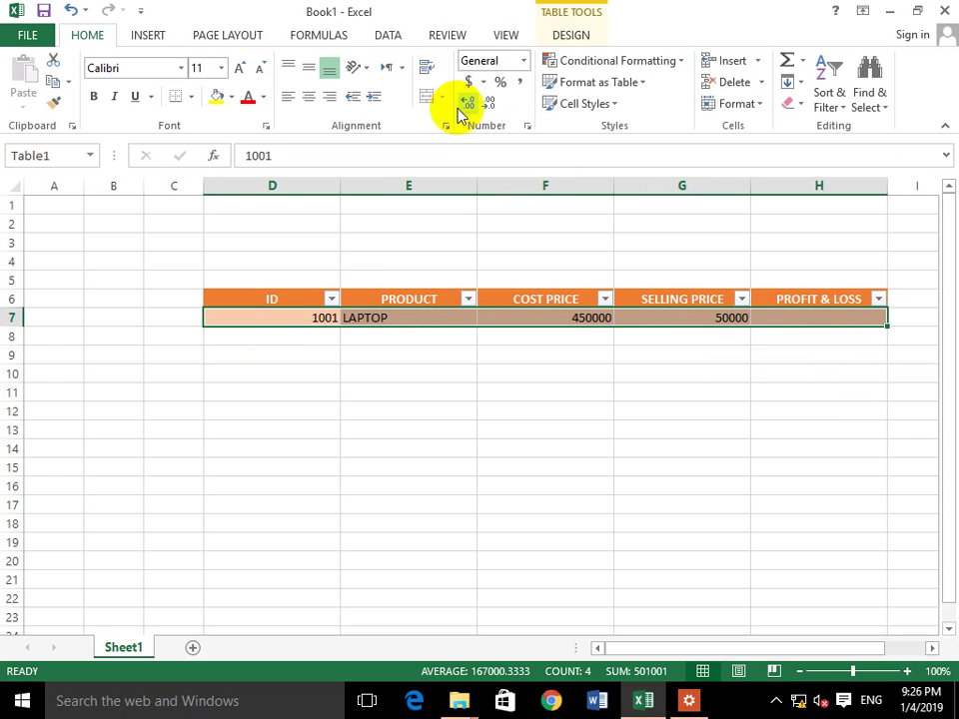
pyautogui.click(311, 97)
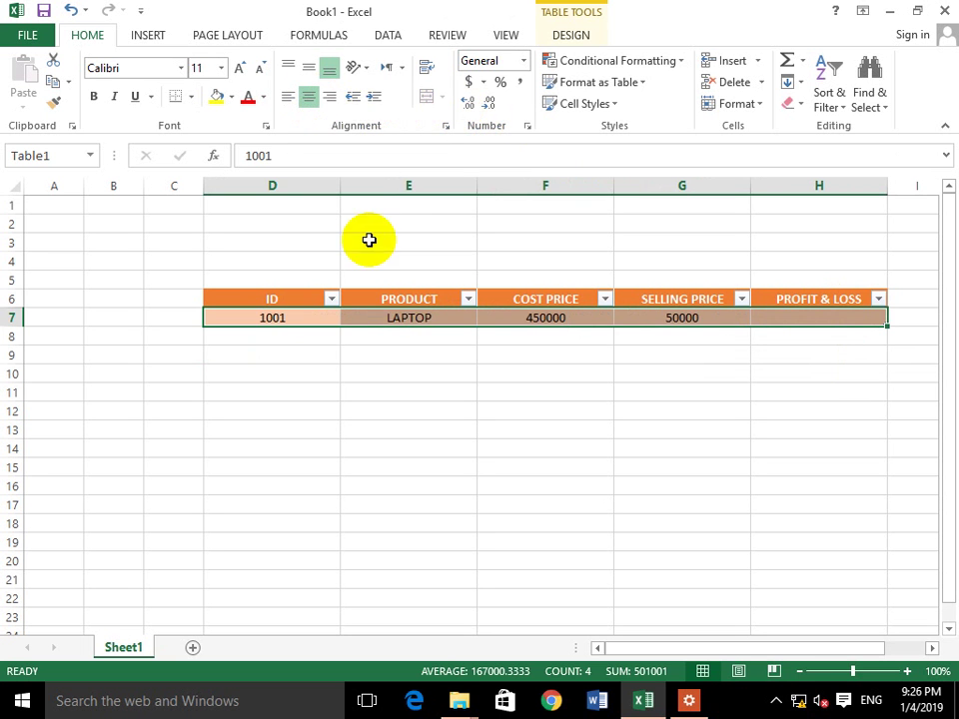
pyautogui.click(426, 313)
pyautogui.click(287, 97)
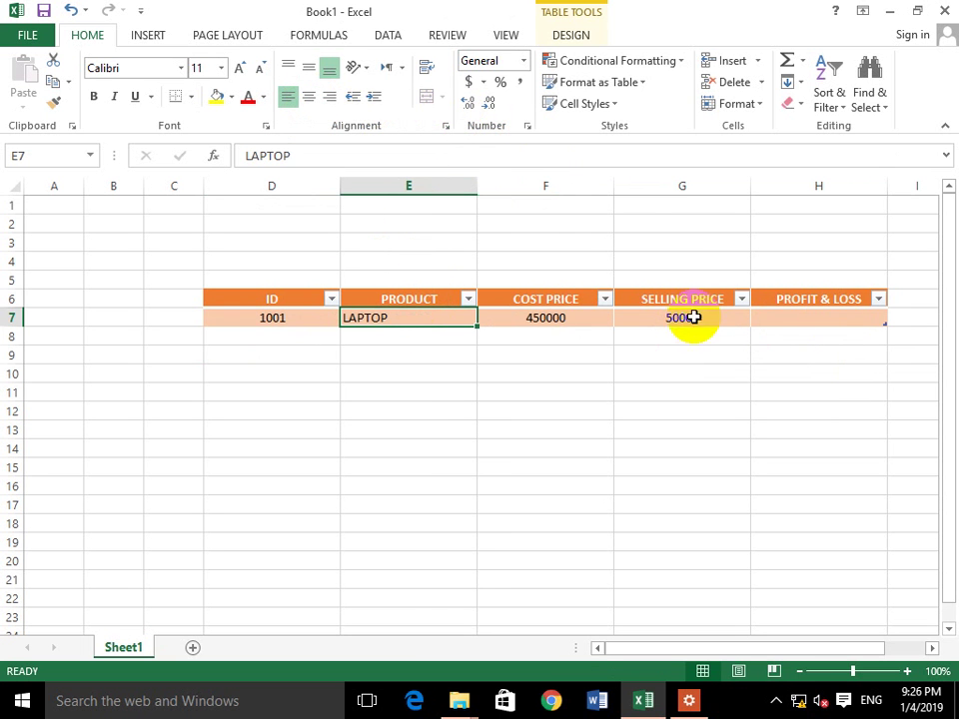
# - Give LAPTOP an indent of 1 and extend the table with a new row 8
pyautogui.rightClick(412, 317)
pyautogui.press('Escape')
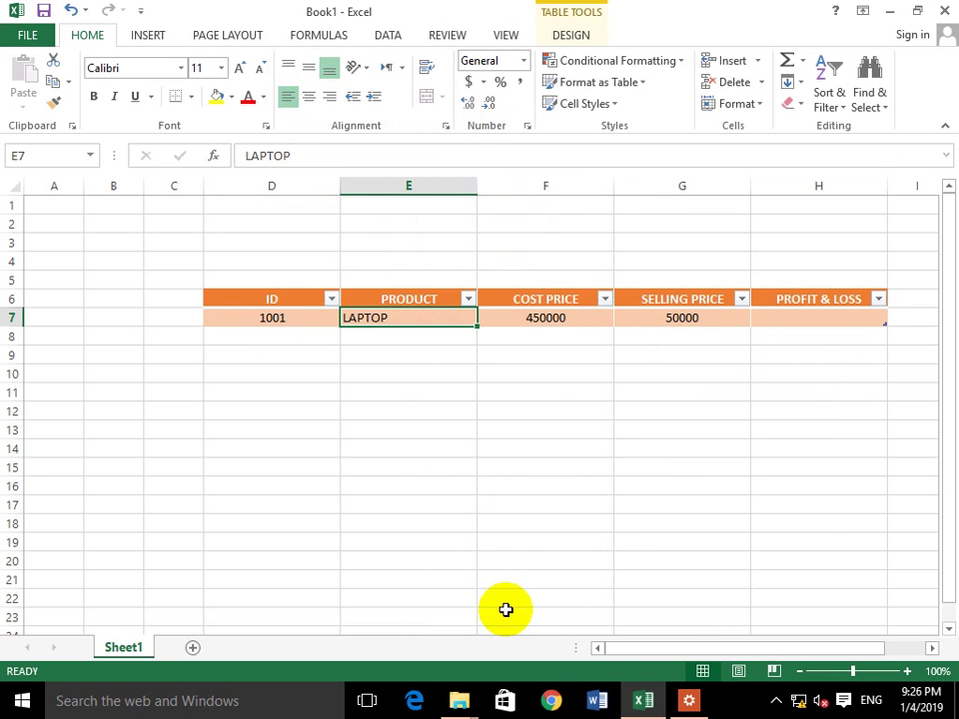
pyautogui.click(355, 291)
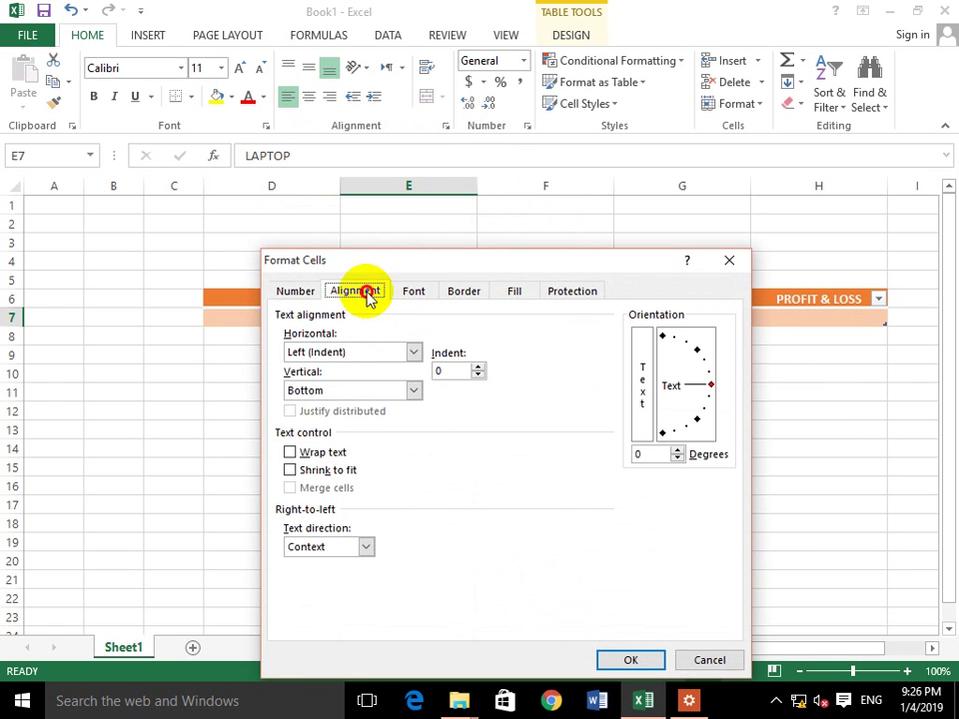
pyautogui.click(477, 365)
pyautogui.press('Return')
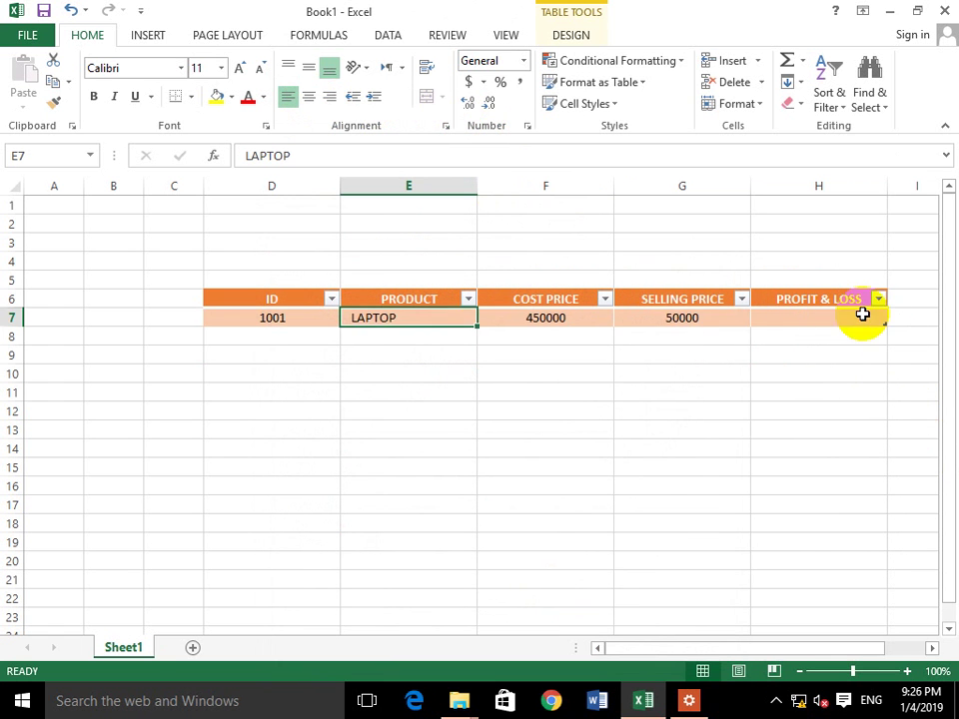
pyautogui.click(863, 315)
pyautogui.press('Tab')
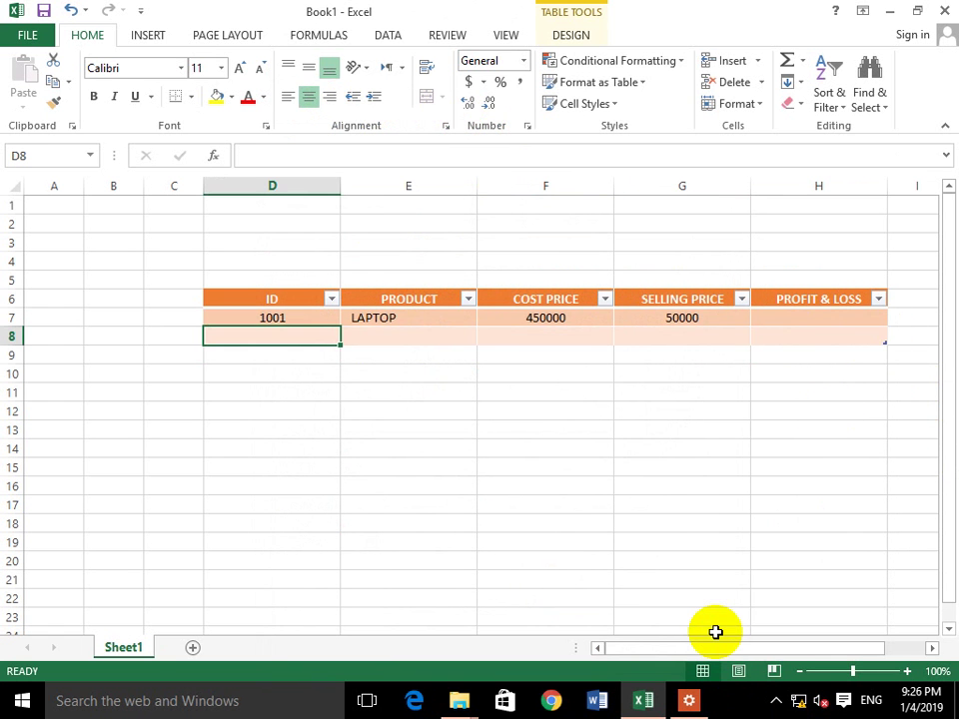
# - Add the T.V. row: ID =D7+1 (1002), cost price 500000, selling price 49000
pyautogui.write('=')
pyautogui.press('Up')
pyautogui.write('+1')
pyautogui.press('Tab')
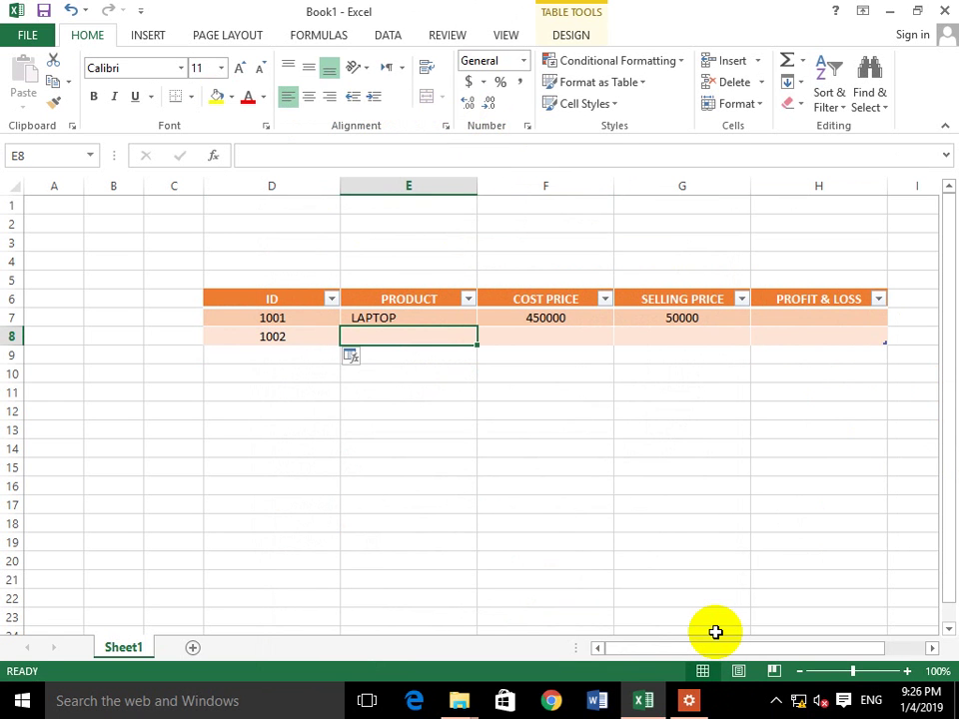
pyautogui.write('T.V.')
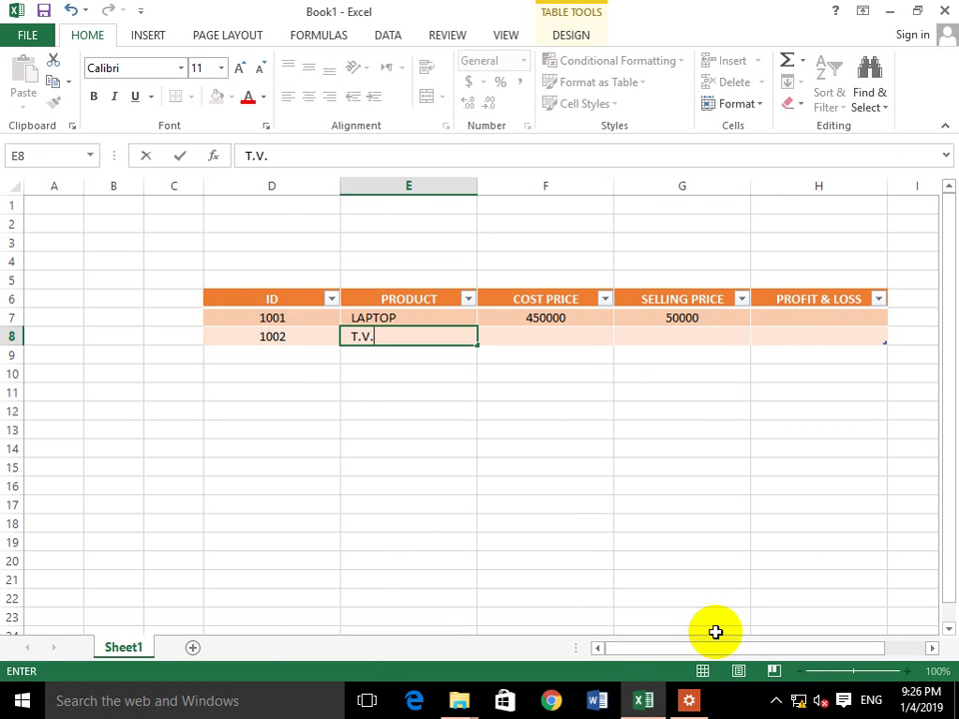
pyautogui.press('Tab')
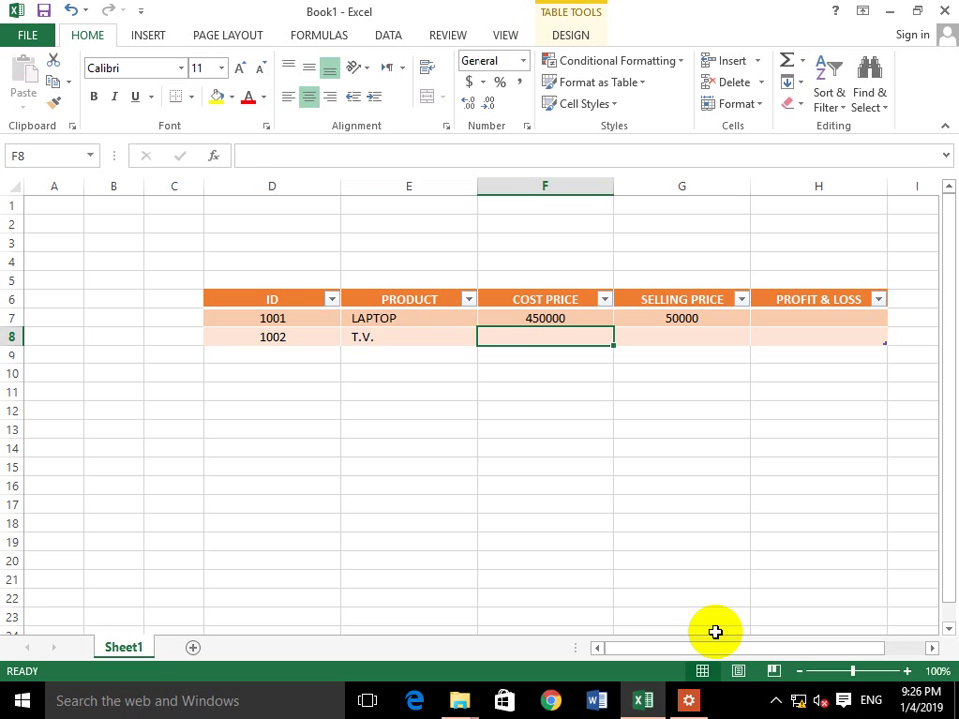
pyautogui.write('50000')
pyautogui.press('Tab')
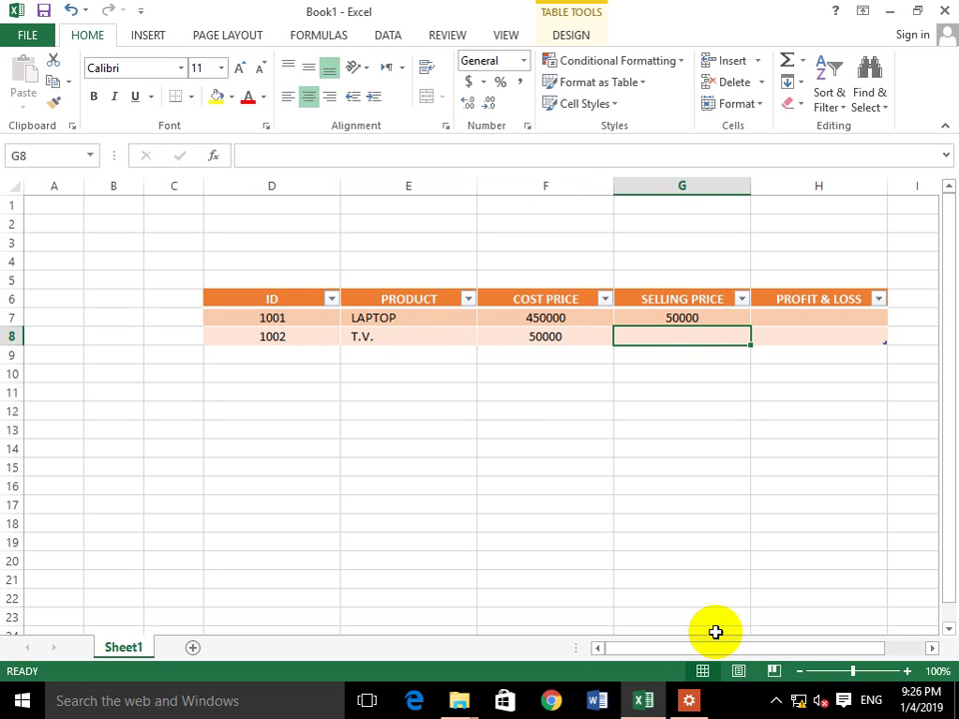
pyautogui.hotkey('shift', 'Tab')
pyautogui.press('F2')
pyautogui.write('0')
pyautogui.press('Tab')
pyautogui.write('49000')
pyautogui.press('Return')
# - Add the FRIDGE row with ID 1003, cost price 650000 and its selling price
pyautogui.press('Up')
pyautogui.press('Right')
pyautogui.press('Down')
pyautogui.press('Left')
pyautogui.press('Left')
pyautogui.press('Left')
pyautogui.write('100')
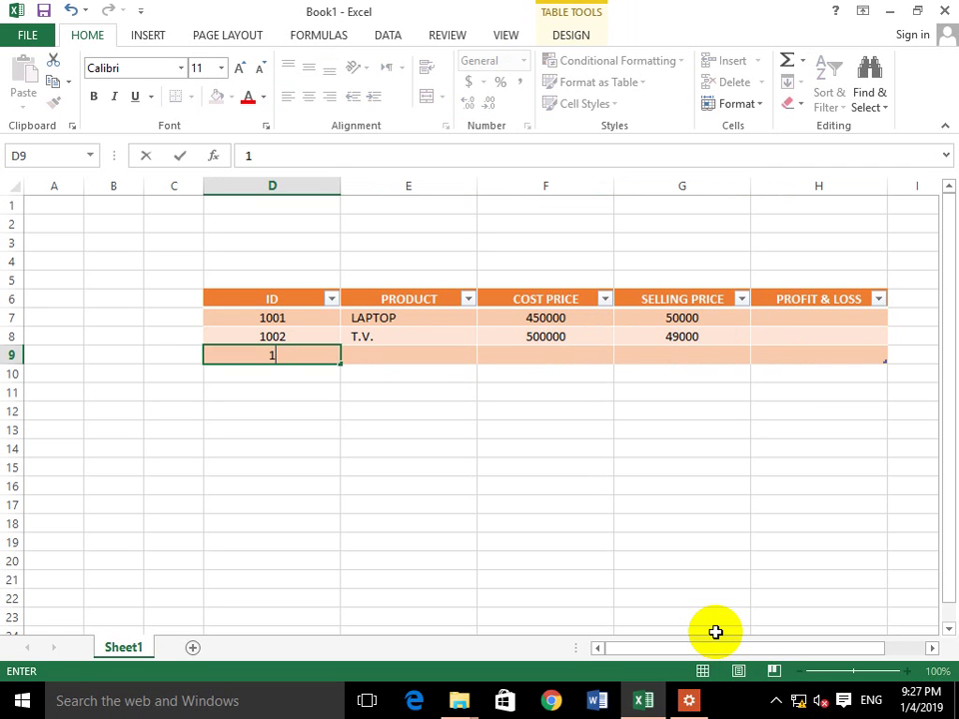
pyautogui.press('Tab')
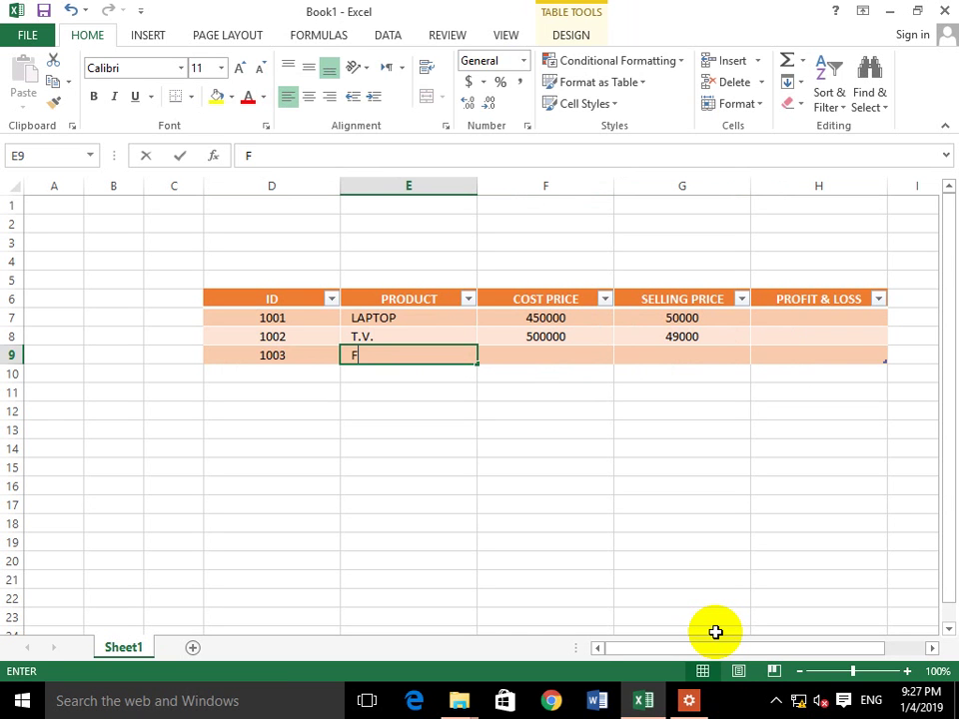
pyautogui.write('FRIDGE')
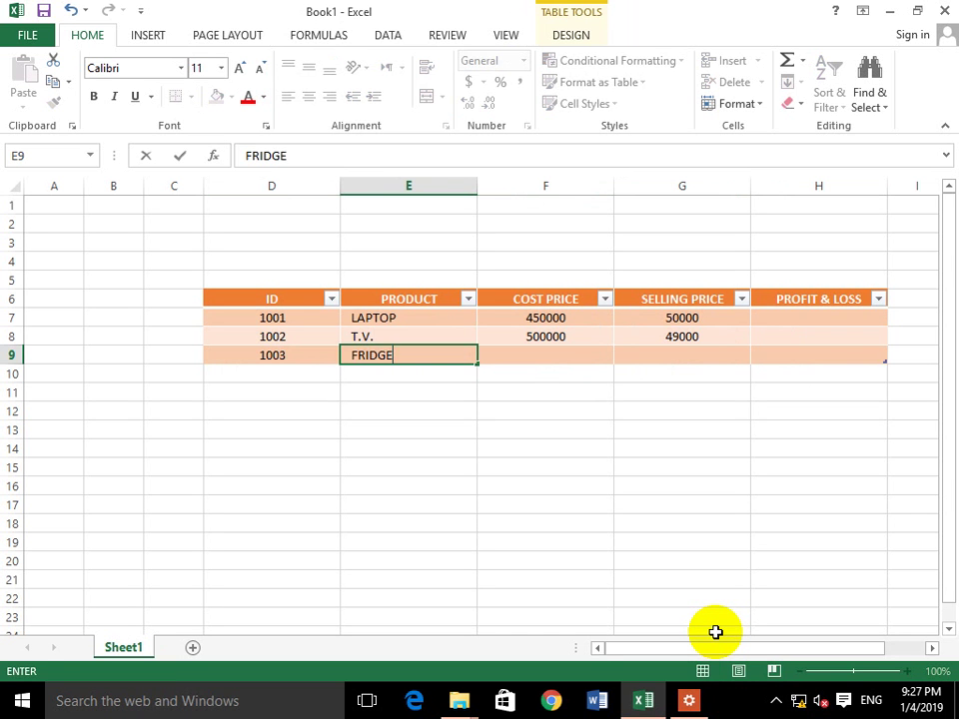
pyautogui.press('Tab')
pyautogui.write('650000')
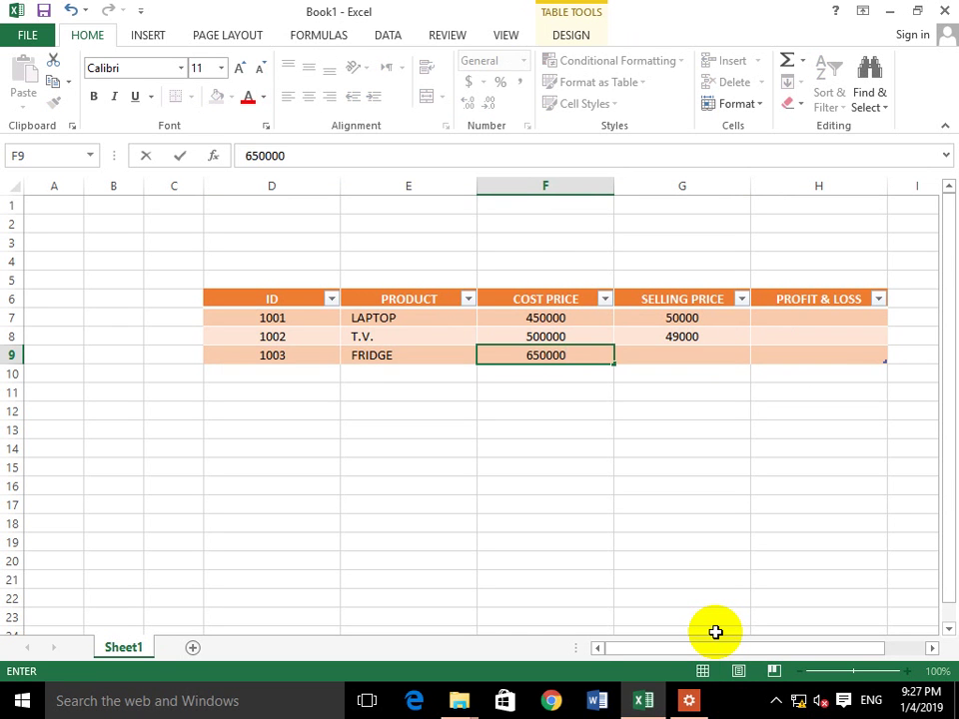
pyautogui.press('Tab')
pyautogui.write('690000000000')
pyautogui.press('BackSpace')
pyautogui.press('BackSpace')
pyautogui.press('BackSpace')
pyautogui.press('BackSpace')
pyautogui.press('BackSpace')
pyautogui.press('BackSpace')
pyautogui.press('Tab')
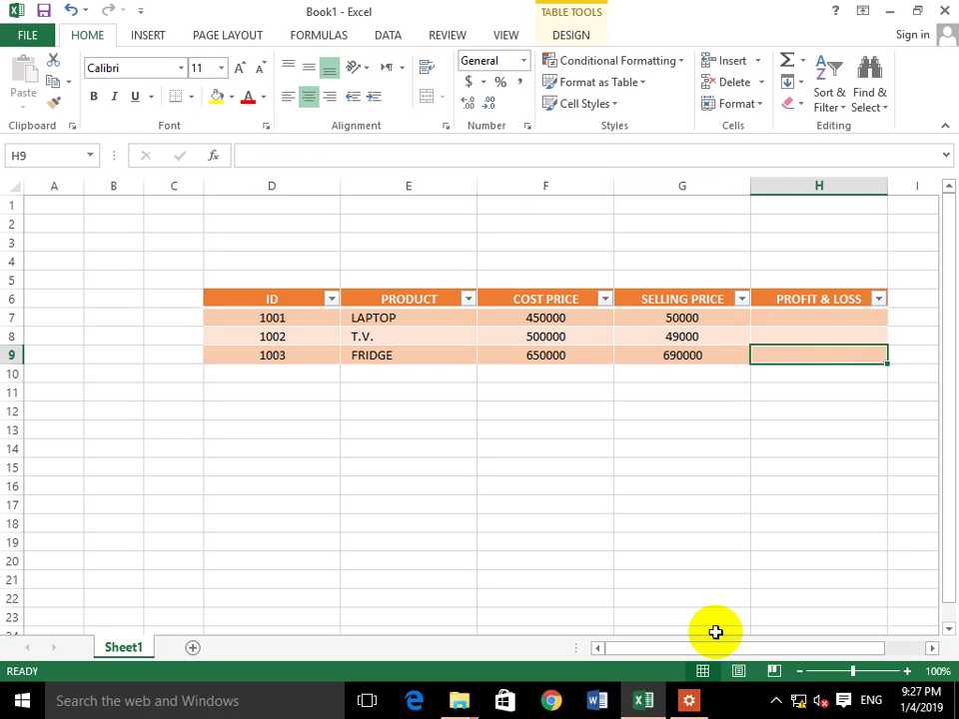
# - Add another table row and select the COST PRICE and SELLING PRICE values to check them
pyautogui.press('Tab')
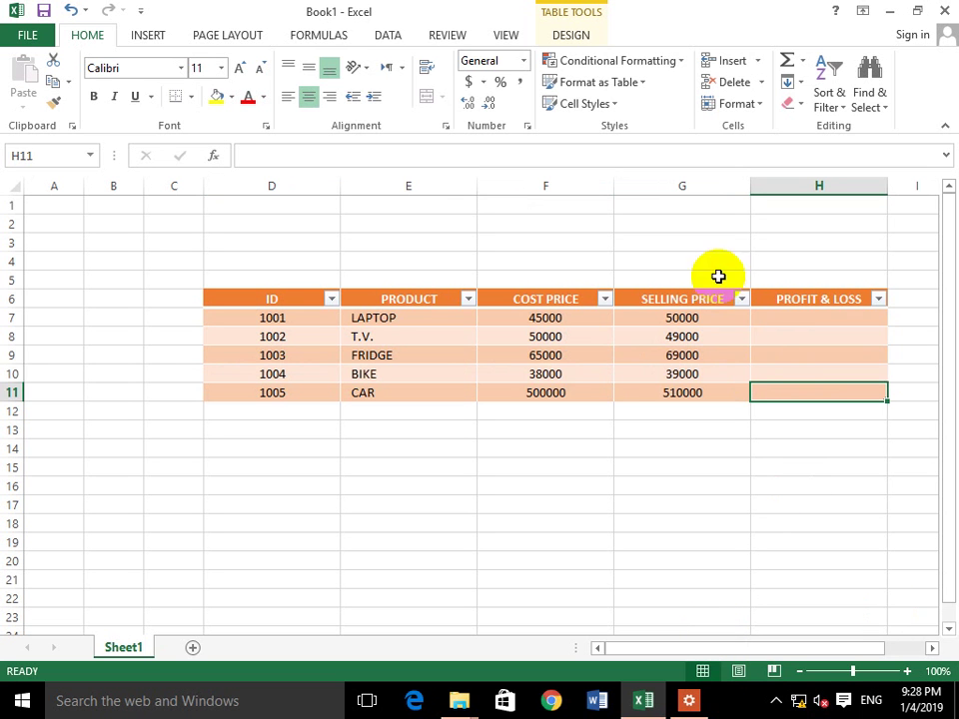
pyautogui.moveTo(775, 316); pyautogui.dragTo(799, 355)
pyautogui.moveTo(559, 316); pyautogui.dragTo(584, 393)
pyautogui.moveTo(706, 316); pyautogui.dragTo(730, 390)
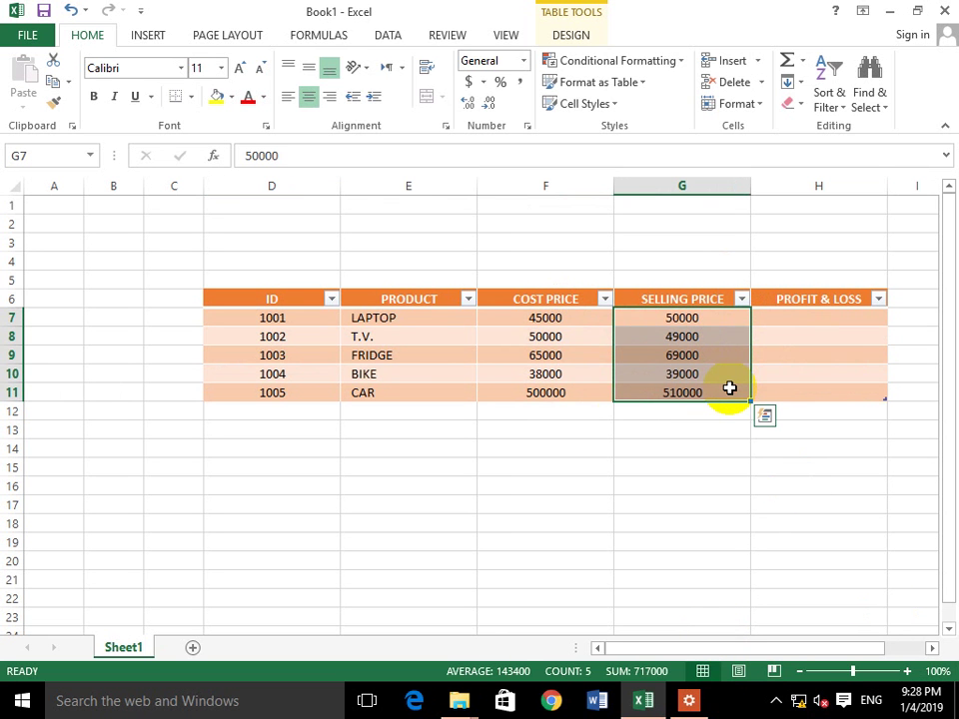
pyautogui.click(857, 317)
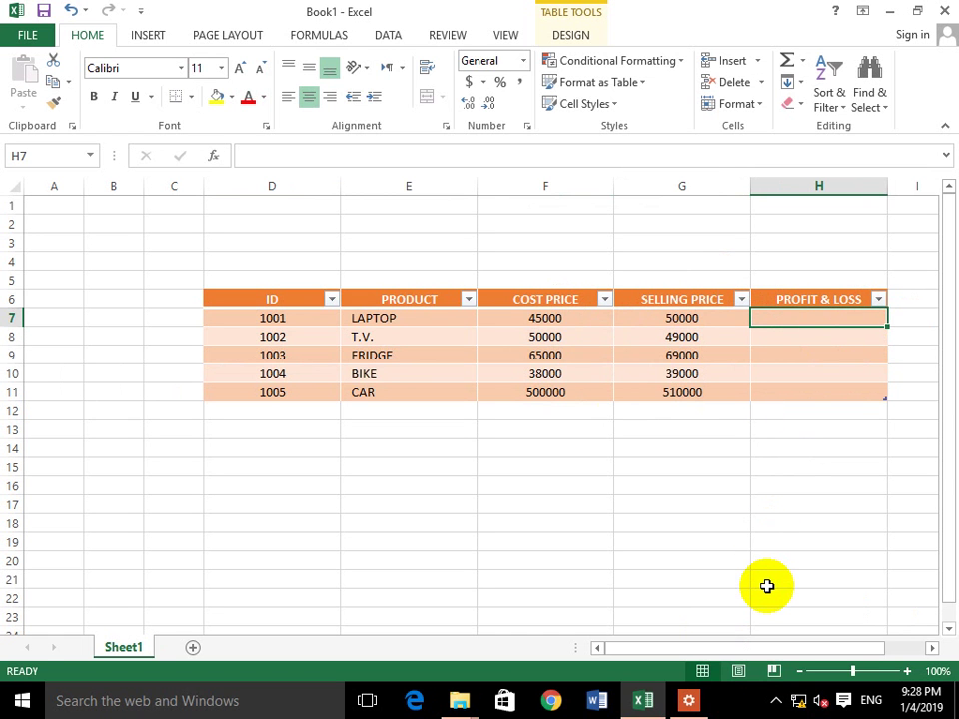
# - Start an =IF( formula in LAPTOP's PROFIT & LOSS cell referencing its selling price
pyautogui.write('=')
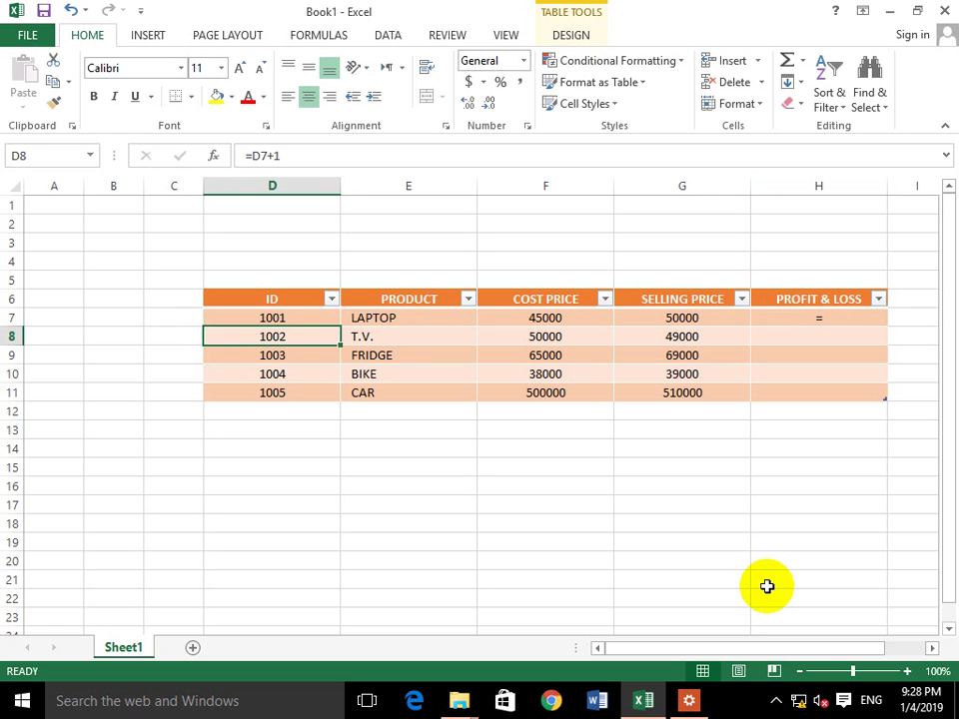
pyautogui.press('Up')
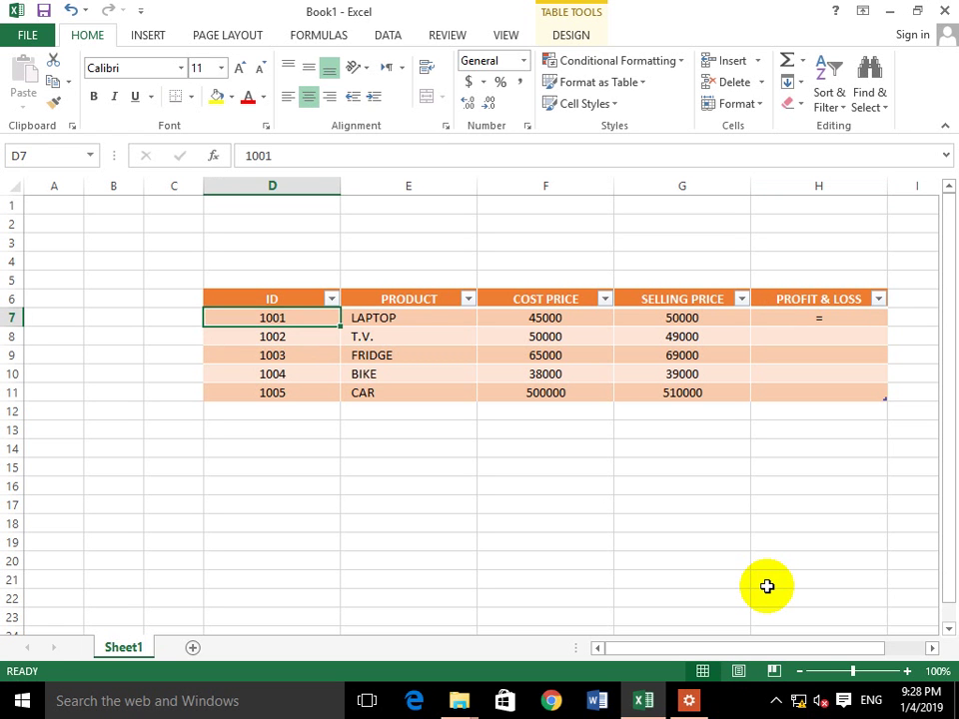
pyautogui.press('End')
pyautogui.press('Right')
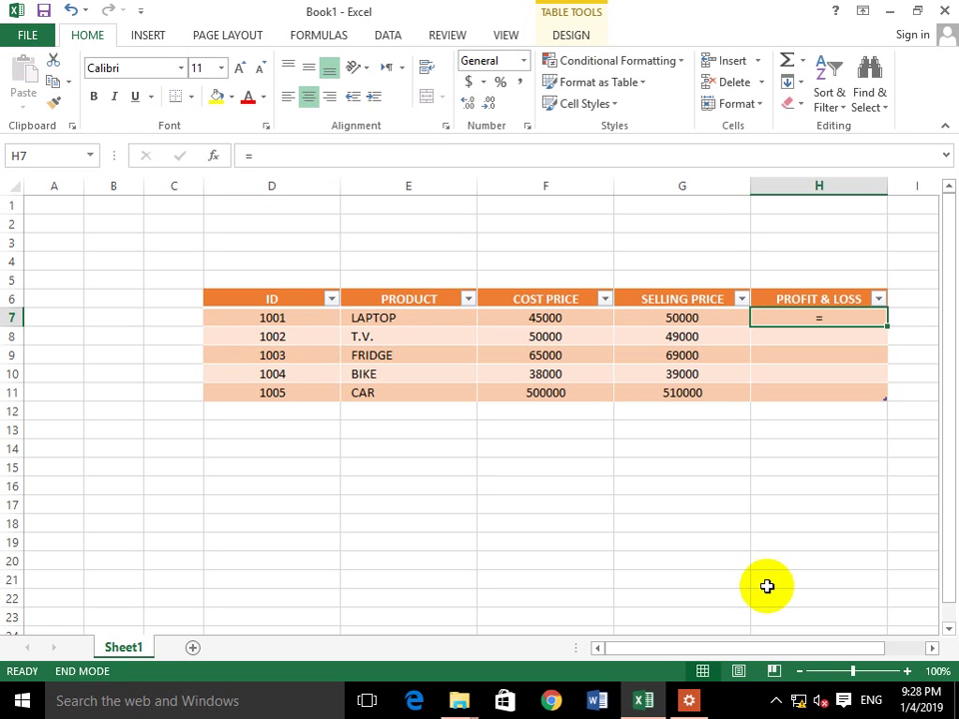
pyautogui.write('=IF(')
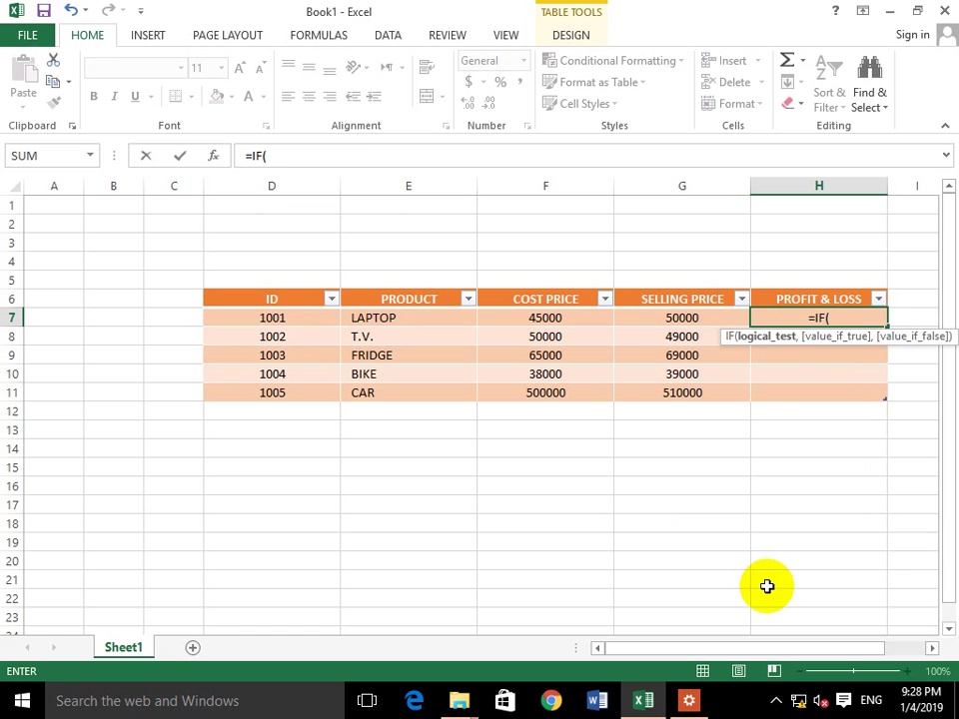
pyautogui.click(689, 317)
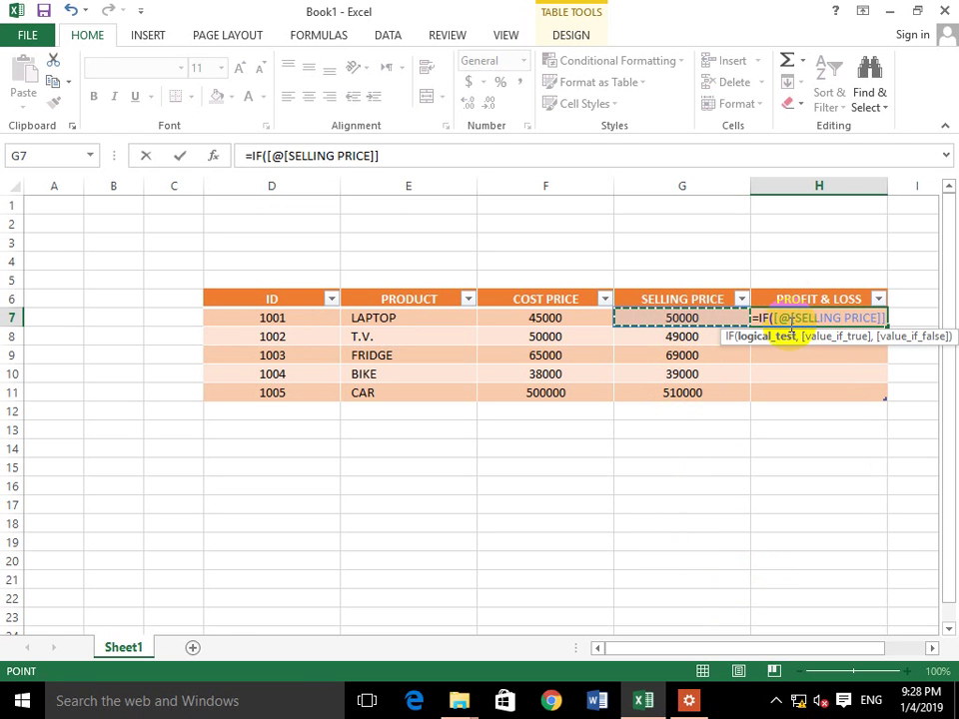
# - Try a practice =IF( formula in G16 referencing F16, then cancel it
pyautogui.press('Escape')
pyautogui.click(682, 484)
pyautogui.write('=')
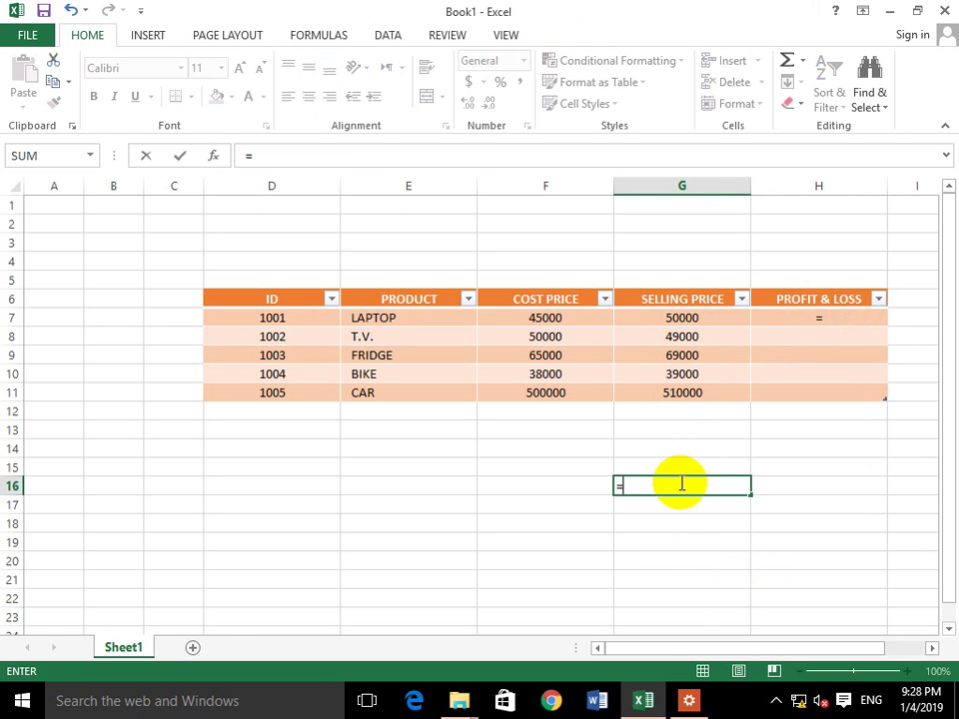
pyautogui.write('IF(')
pyautogui.click(544, 484)
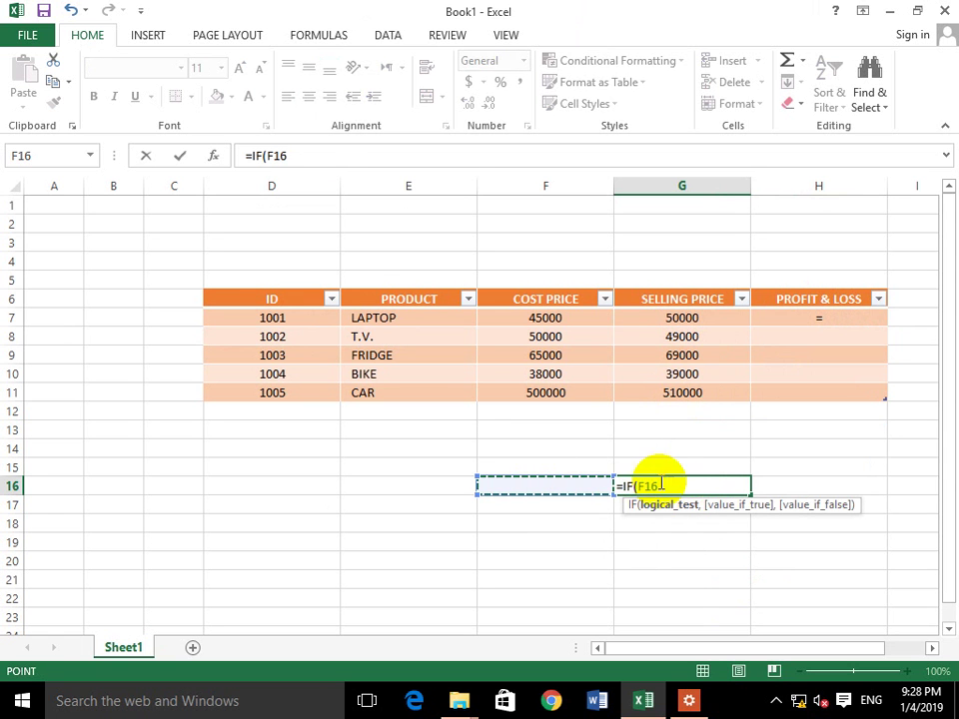
pyautogui.press('Escape')
# - Re-enter =IF( in H7 using the LAPTOP SELLING PRICE as the test
pyautogui.click(835, 321)
pyautogui.write('=')
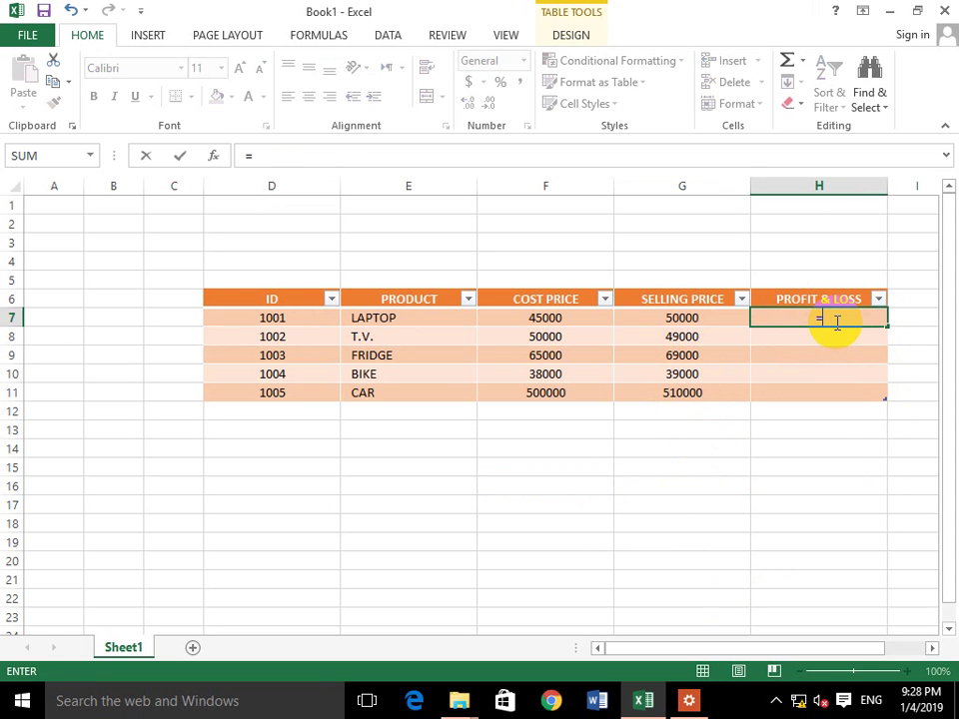
pyautogui.write('IF(')
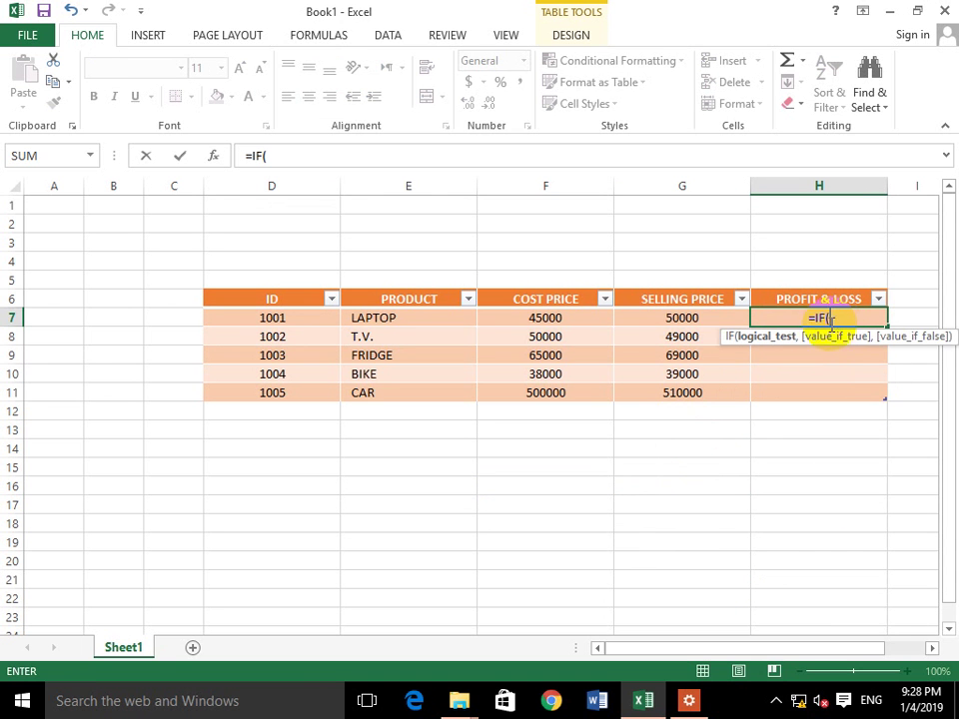
pyautogui.click(691, 317)
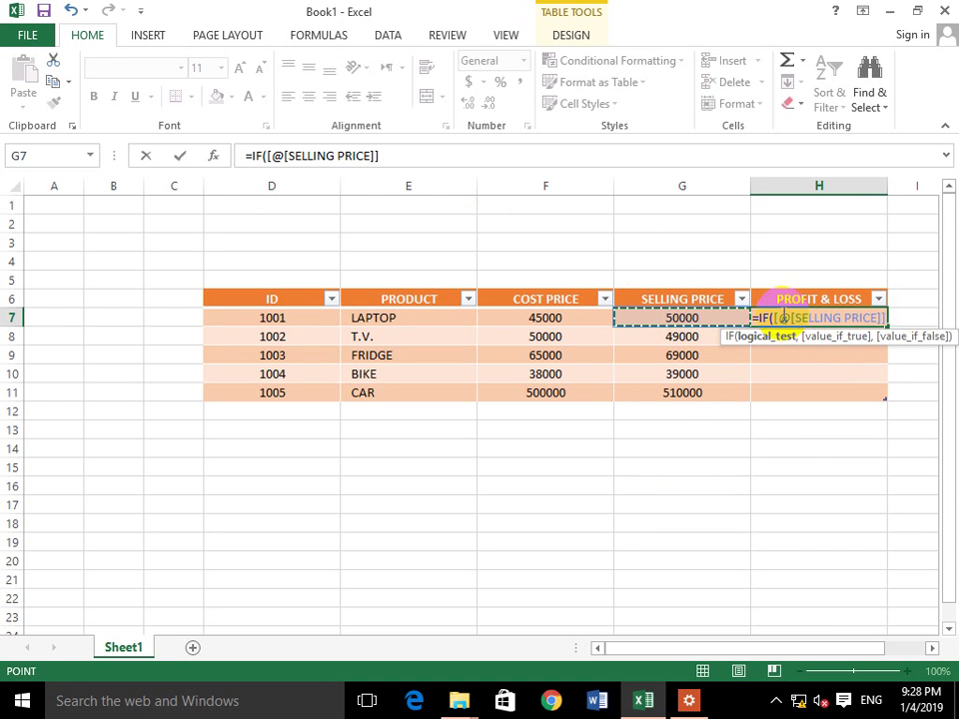
pyautogui.click(782, 318)
pyautogui.click(785, 318)
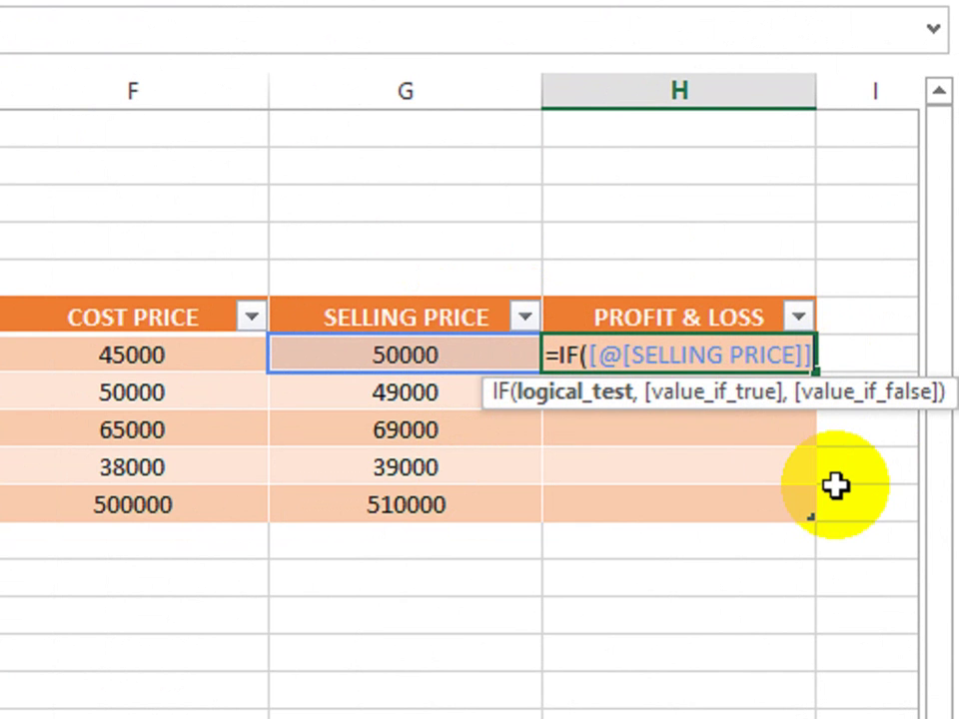
# - Write the test SELLING PRICE > COST PRICE returning "PROFIT", then open a nested IF
pyautogui.press('BackSpace')
pyautogui.press('BackSpace')
pyautogui.press('BackSpace')
pyautogui.press('BackSpace')
pyautogui.press('BackSpace')
pyautogui.press('BackSpace')
pyautogui.press('BackSpace')
pyautogui.press('BackSpace')
pyautogui.press('BackSpace')
pyautogui.press('BackSpace')
pyautogui.press('BackSpace')
pyautogui.press('BackSpace')
pyautogui.press('BackSpace')
pyautogui.press('BackSpace')
pyautogui.press('BackSpace')
pyautogui.press('BackSpace')
pyautogui.press('BackSpace')
pyautogui.press('BackSpace')
pyautogui.press('BackSpace')
pyautogui.press('BackSpace')
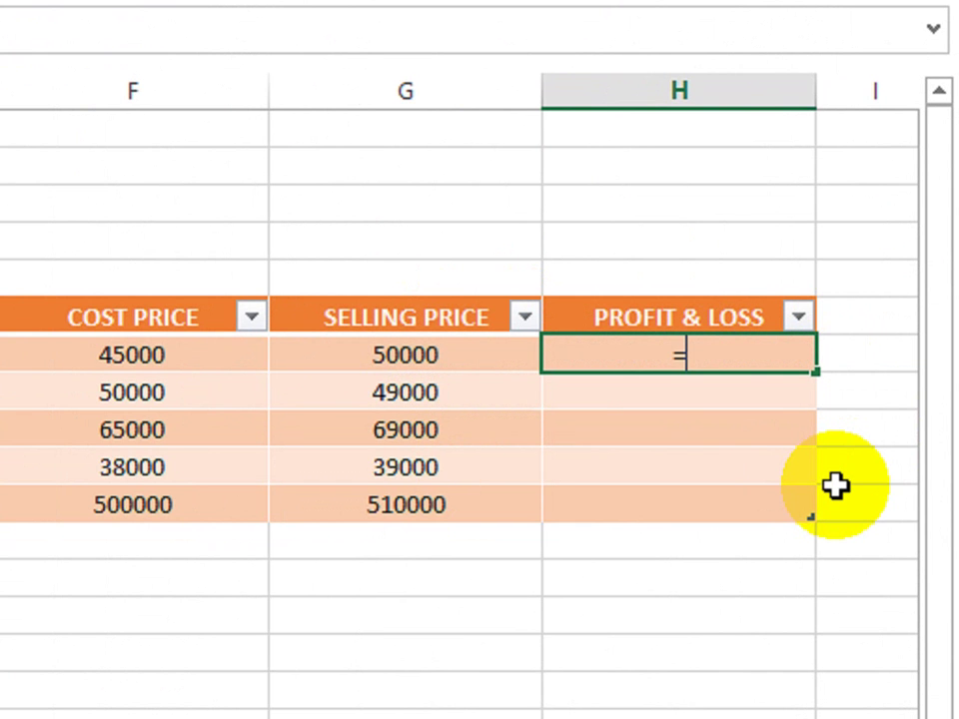
pyautogui.write('IF(')
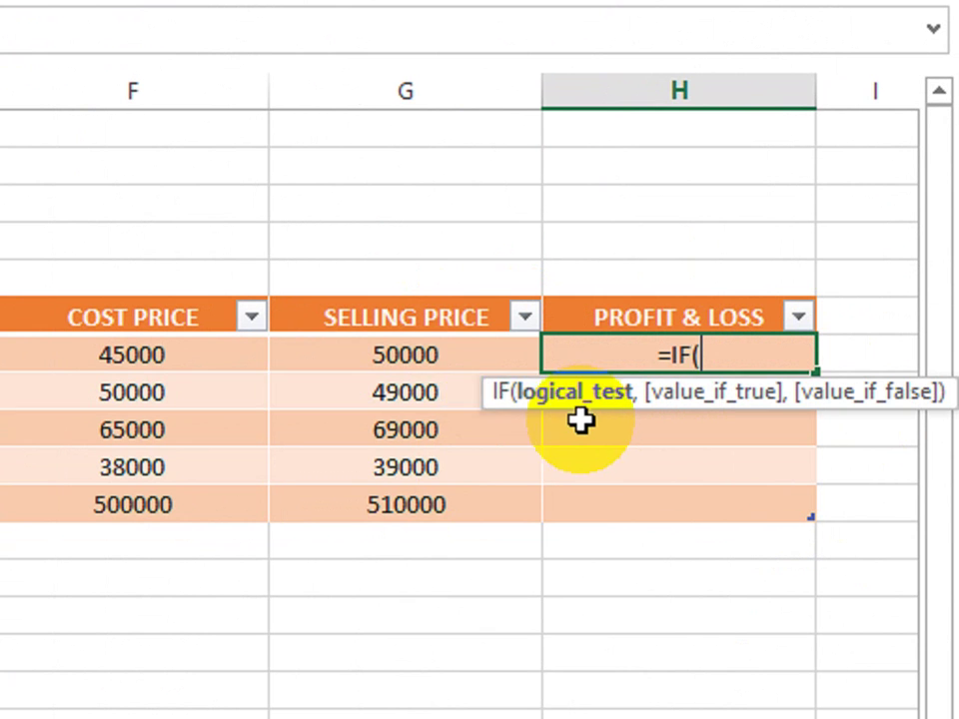
pyautogui.click(475, 357)
pyautogui.write('>')
pyautogui.click(150, 355)
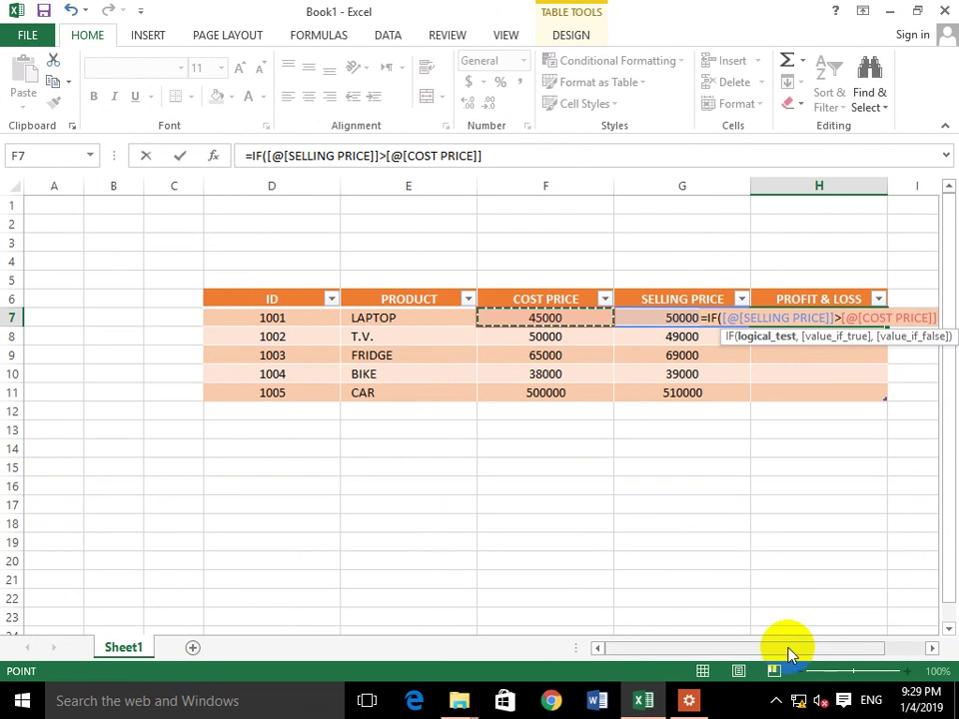
pyautogui.moveTo(789, 655); pyautogui.dragTo(848, 646)
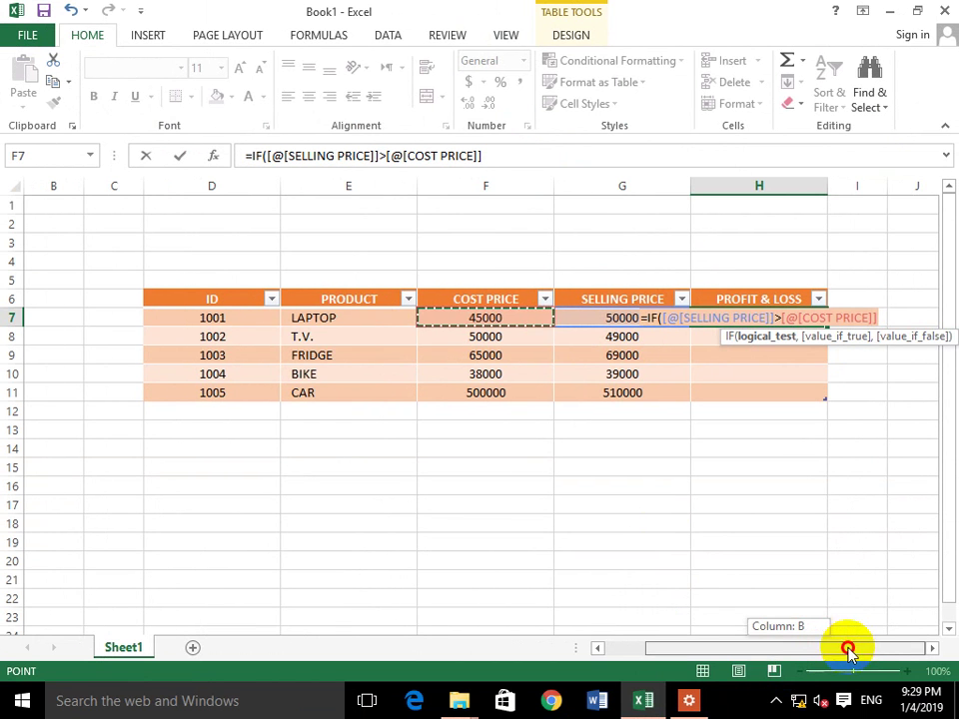
pyautogui.click(931, 648)
pyautogui.click(932, 648)
pyautogui.click(932, 648)
pyautogui.click(932, 648)
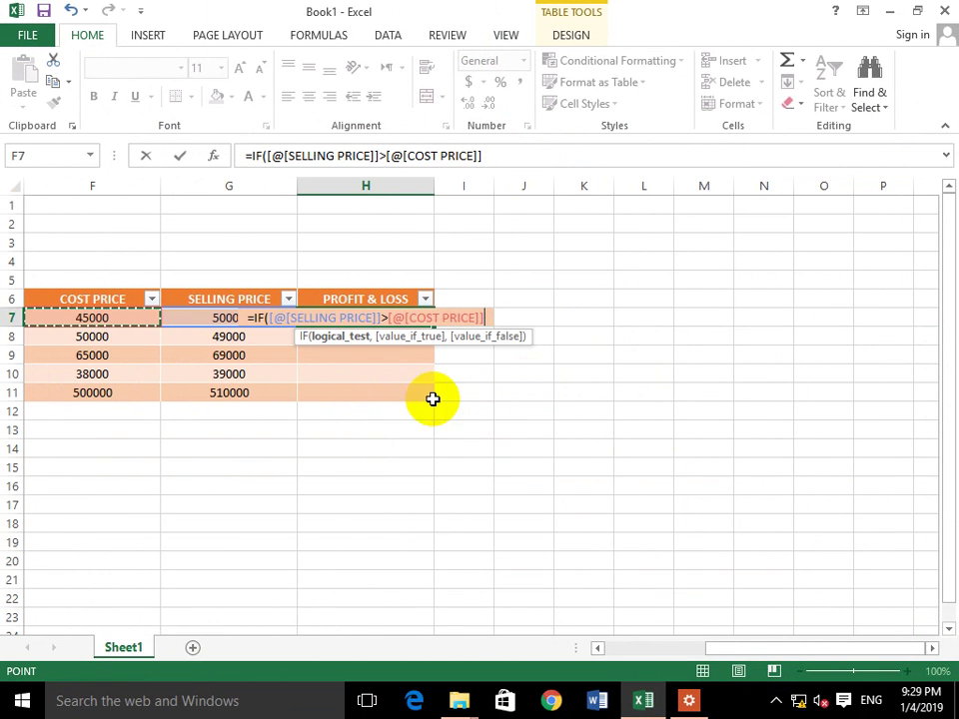
pyautogui.moveTo(769, 655); pyautogui.dragTo(738, 644)
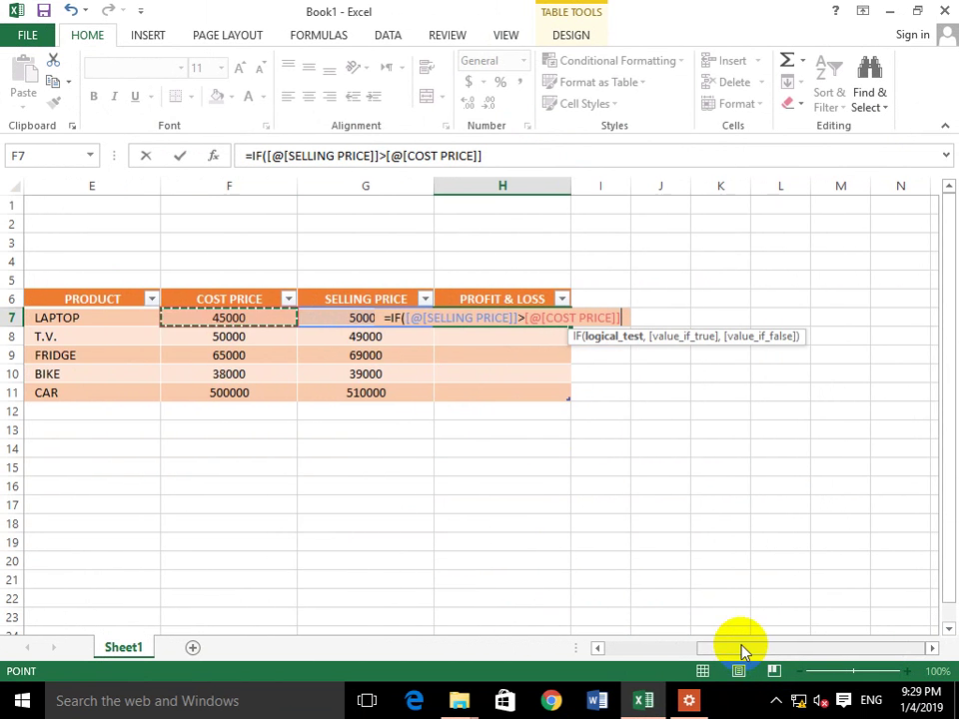
pyautogui.write(',')
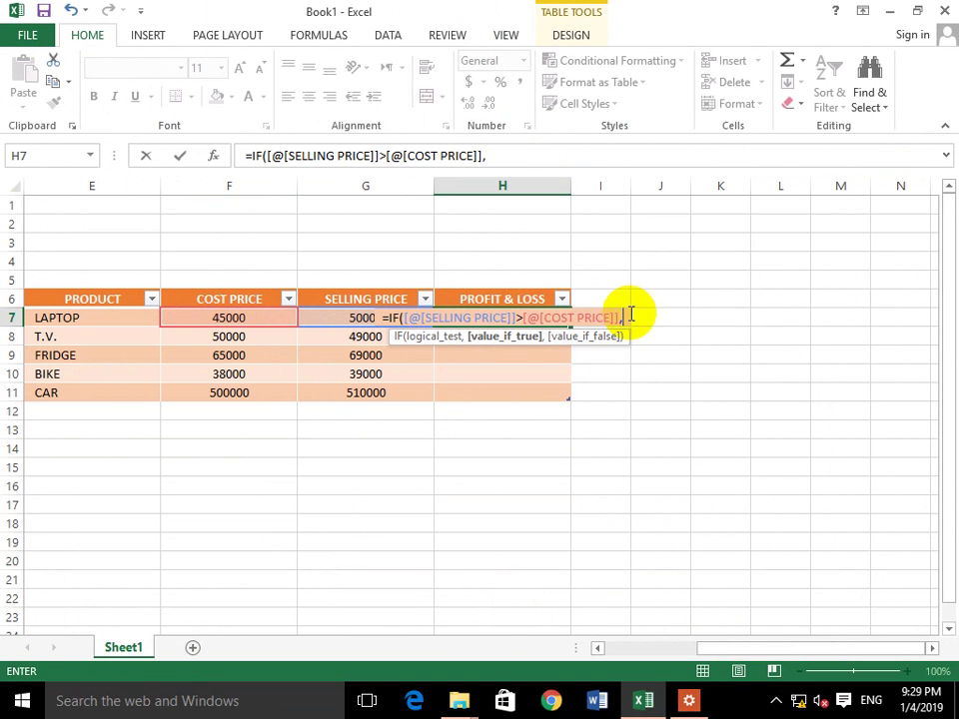
pyautogui.write('"P')
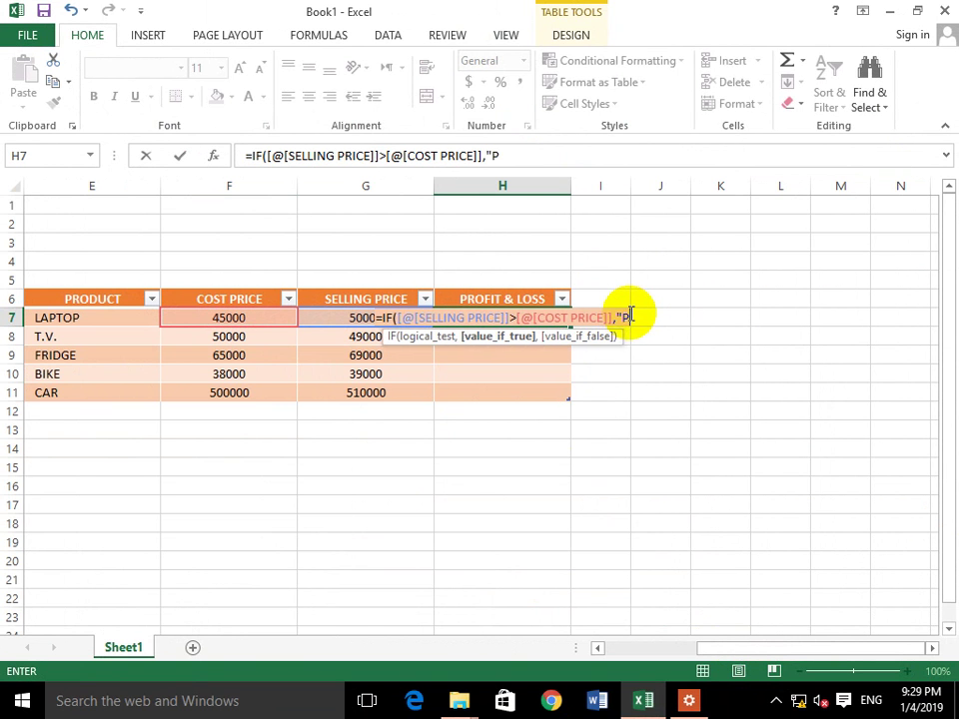
pyautogui.write('ROFIT"')
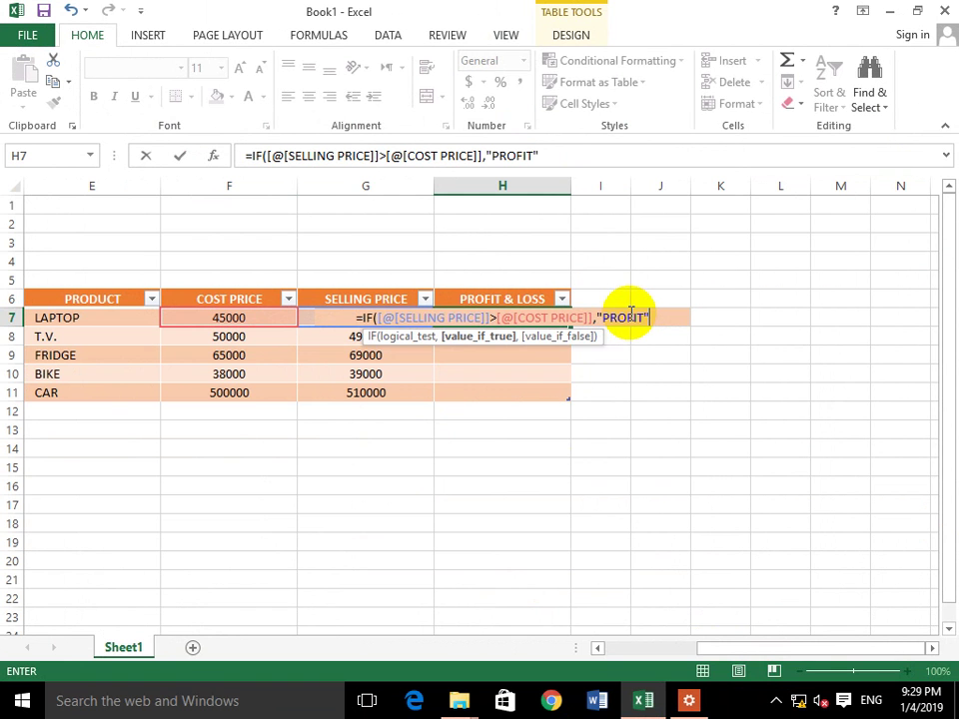
pyautogui.write(',IF(')
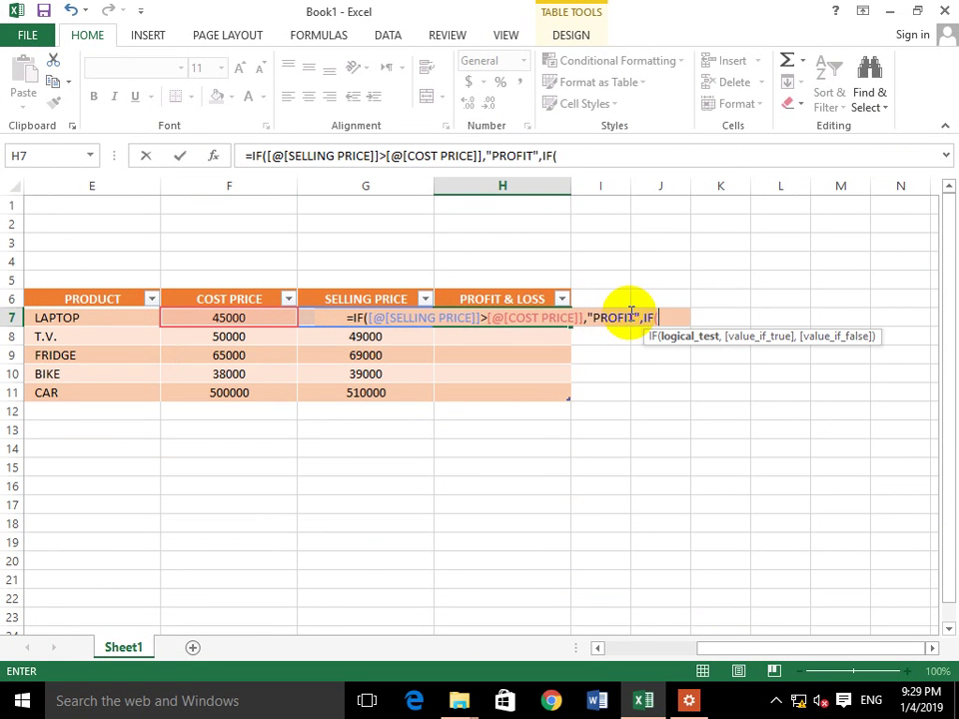
# - Finish the nested IF: equal prices give "NO PROFIT & LOSS", otherwise "LOSS"
pyautogui.click(304, 316)
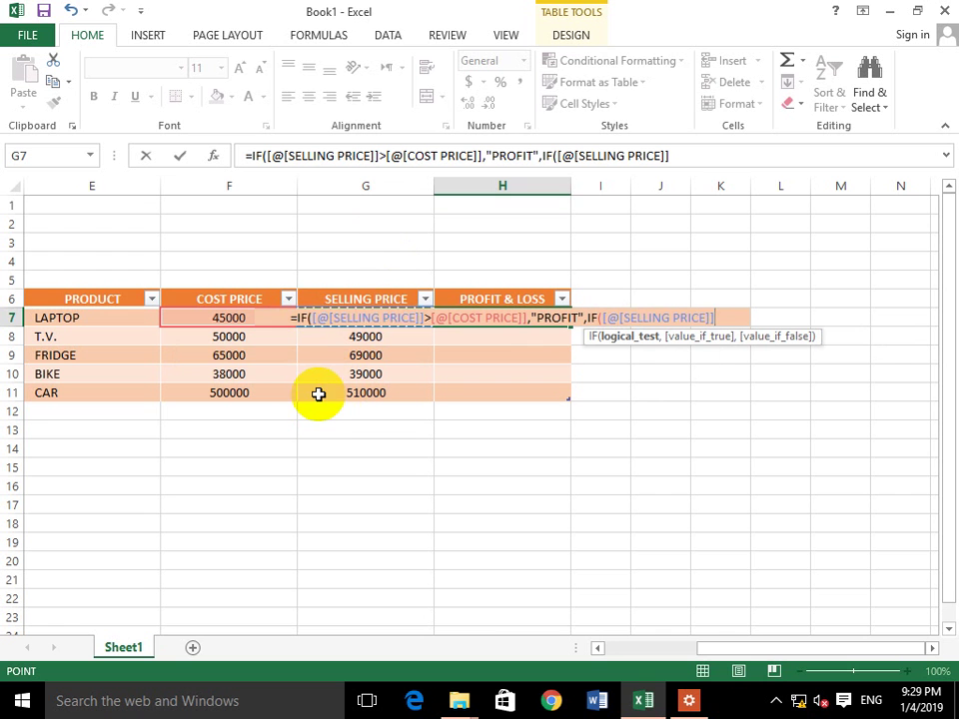
pyautogui.write('=')
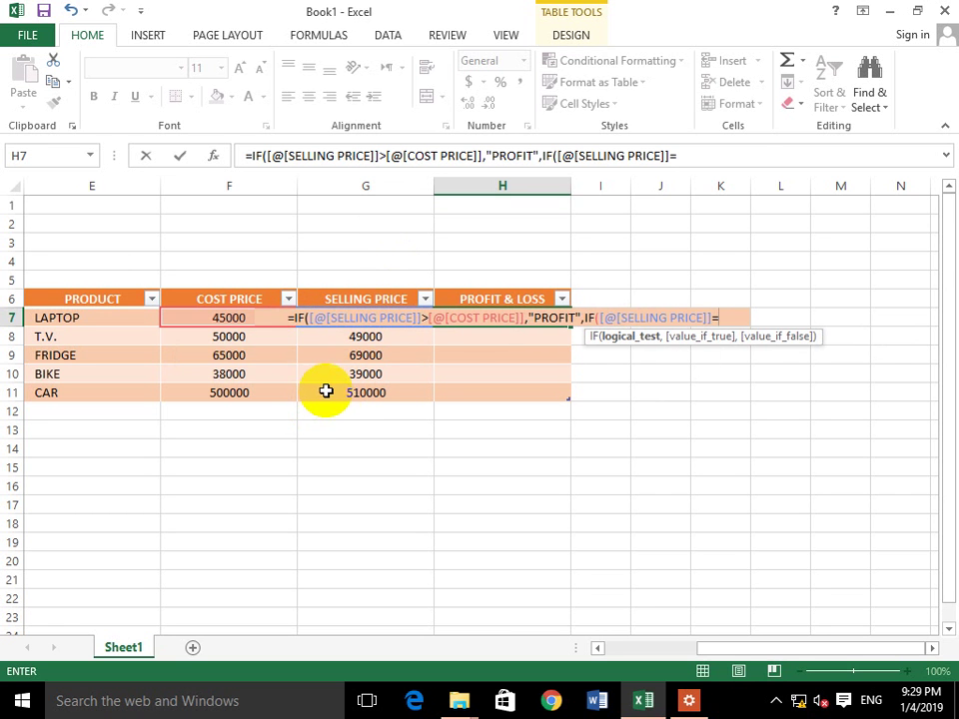
pyautogui.click(224, 314)
pyautogui.click(225, 313)
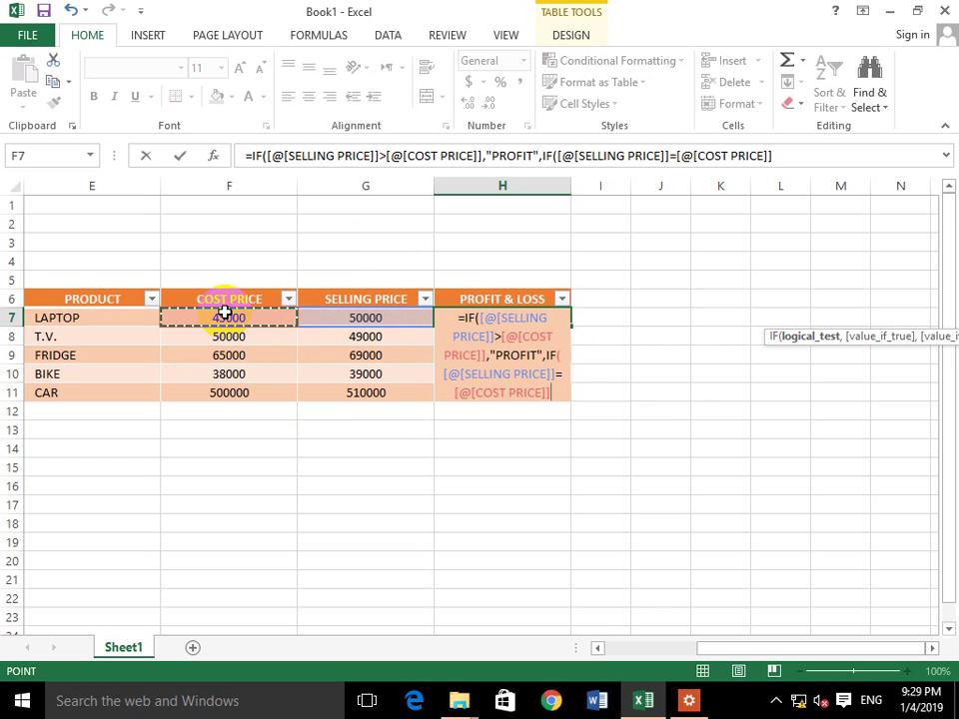
pyautogui.write(',"NO PROF')
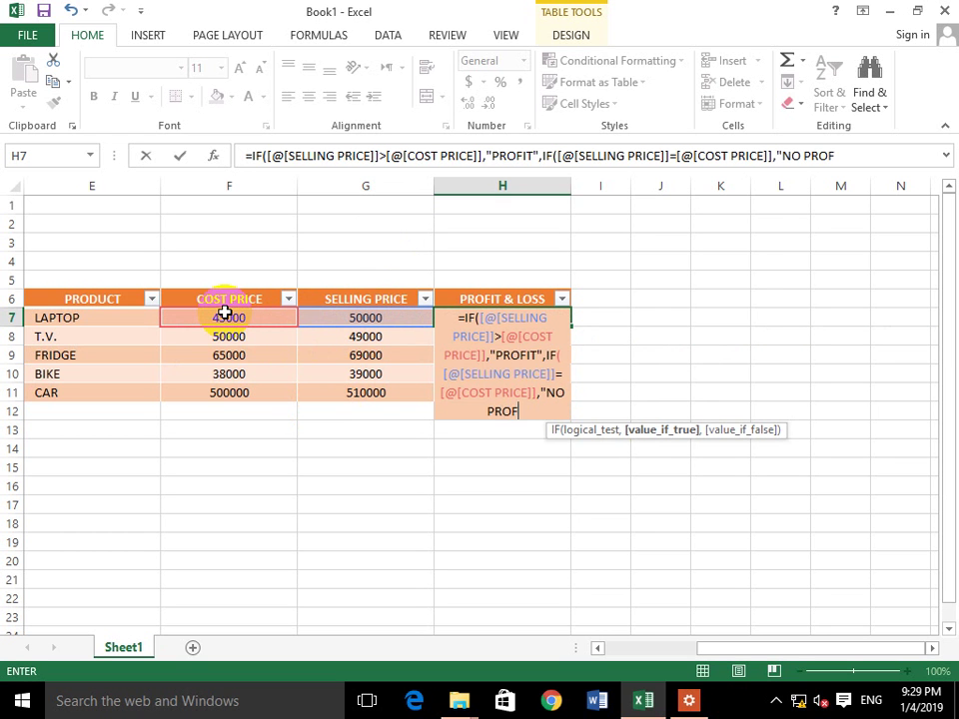
pyautogui.write('IT & LOSS,')
pyautogui.press('BackSpace')
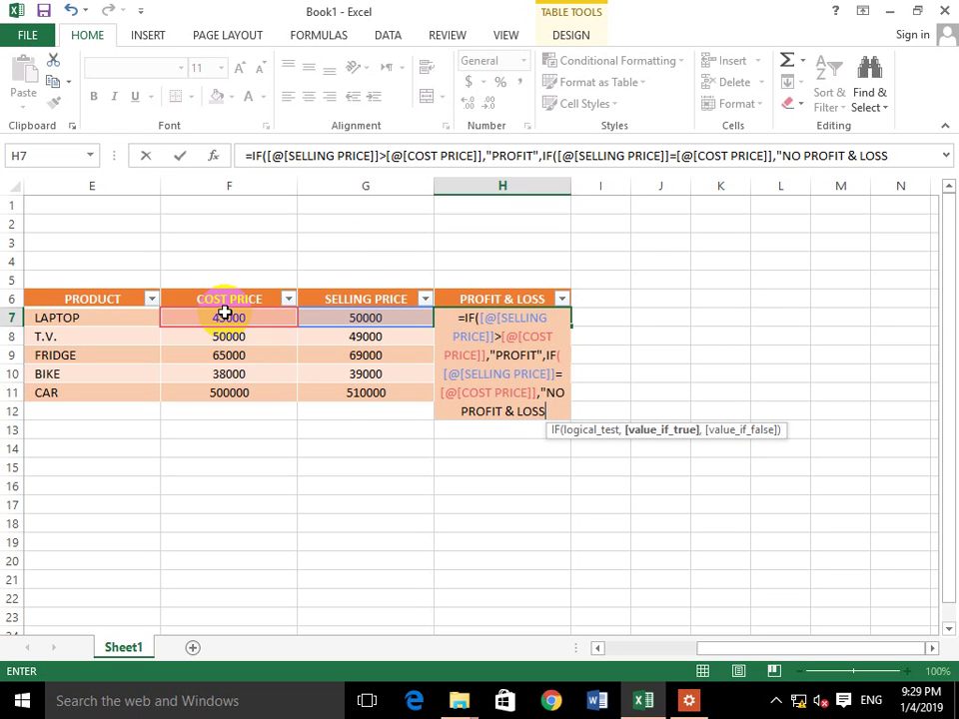
pyautogui.write('","LOSS"')
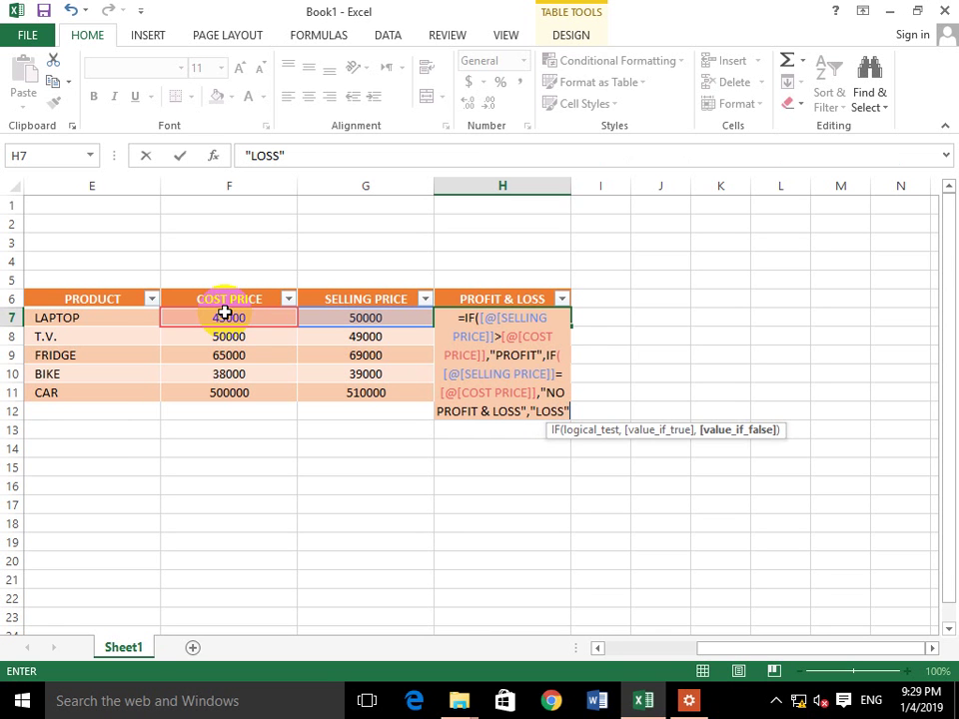
pyautogui.write('))')
pyautogui.press('Return')
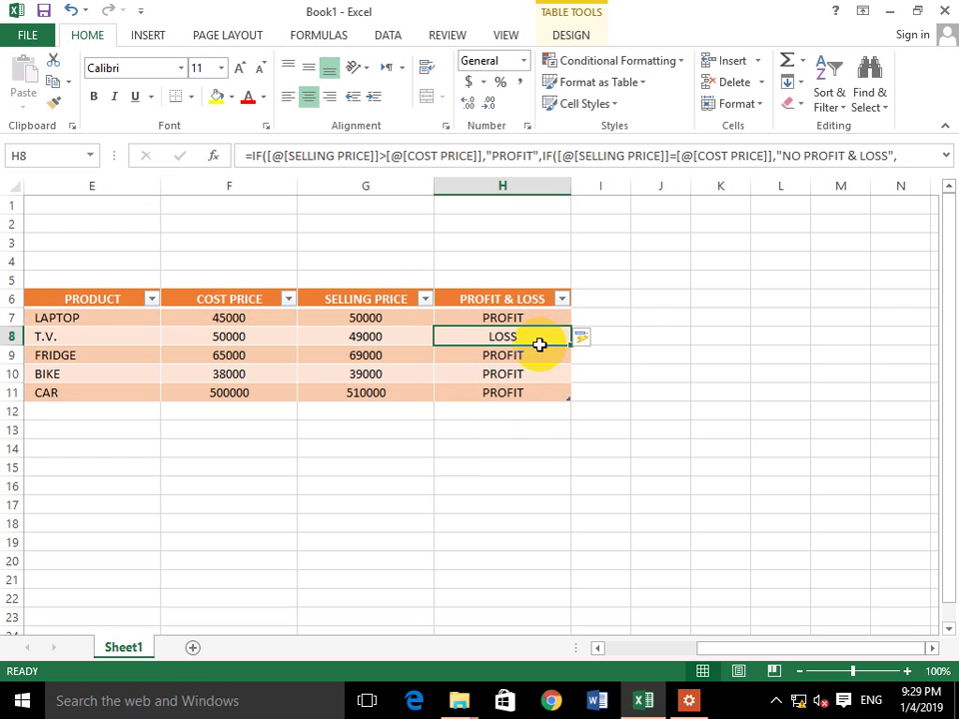
# - Check the prices and PROFIT & LOSS results for LAPTOP, T.V., FRIDGE and BIKE
pyautogui.moveTo(530, 337); pyautogui.dragTo(543, 395)
pyautogui.click(527, 462)
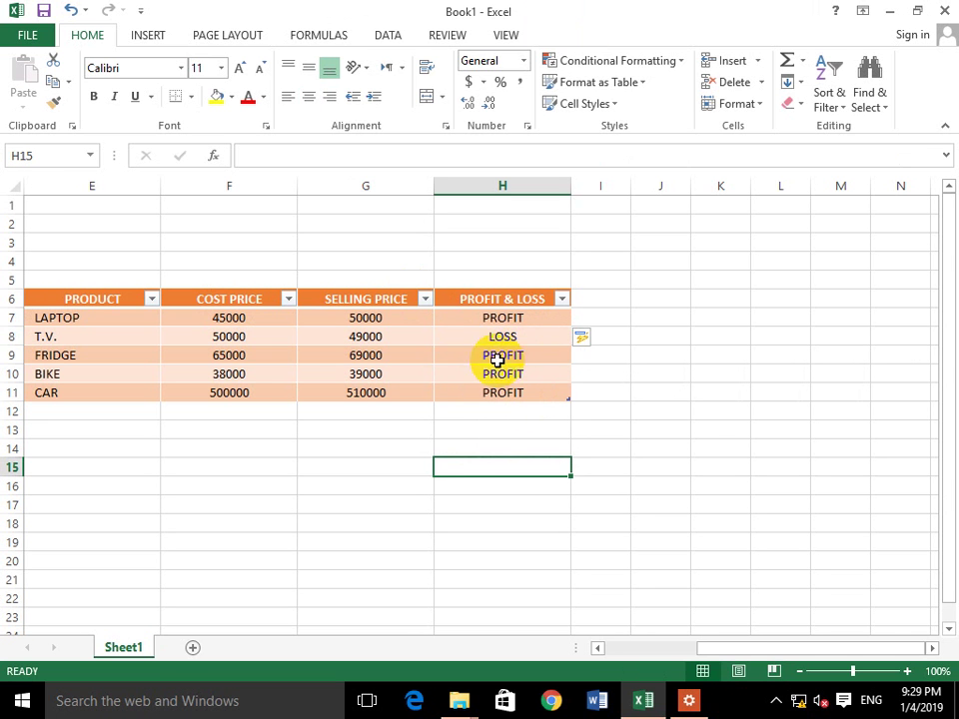
pyautogui.moveTo(748, 648); pyautogui.dragTo(682, 640)
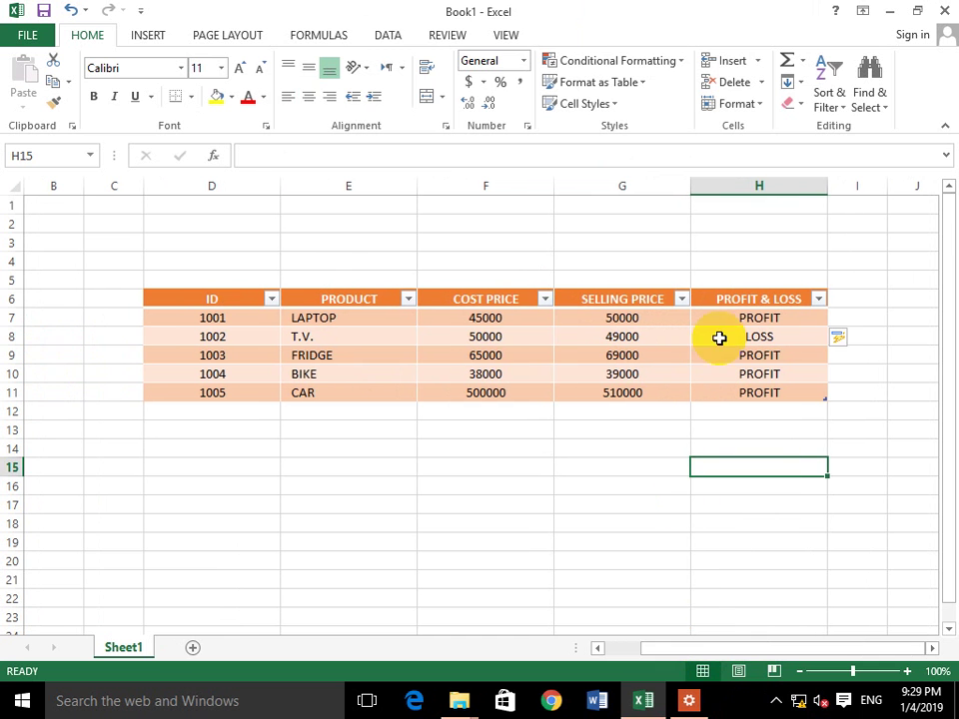
pyautogui.click(492, 318)
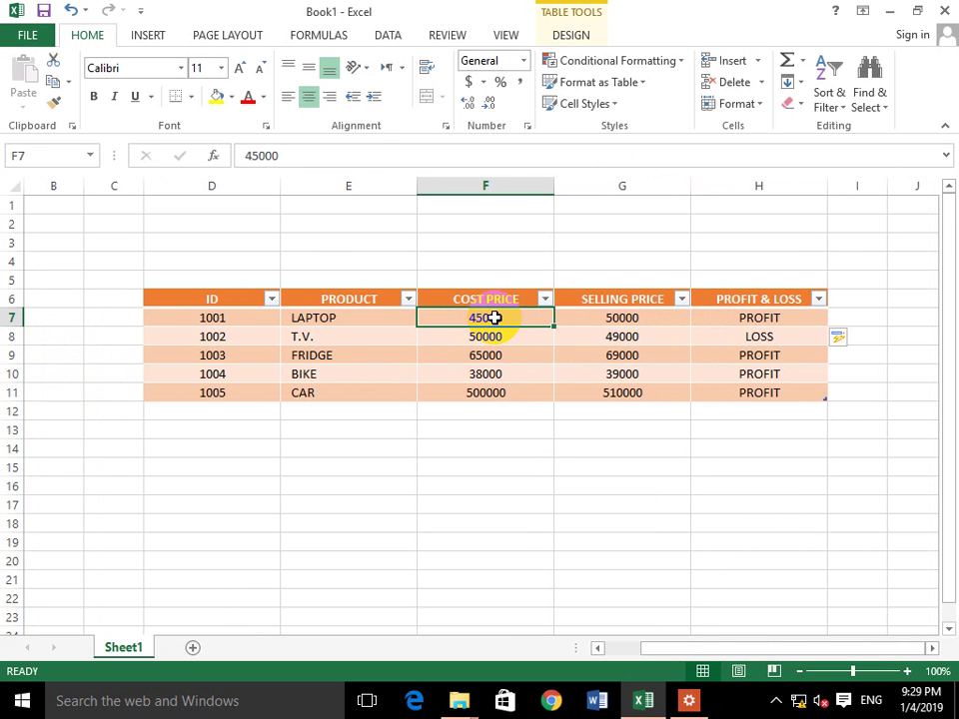
pyautogui.click(649, 318)
pyautogui.click(764, 315)
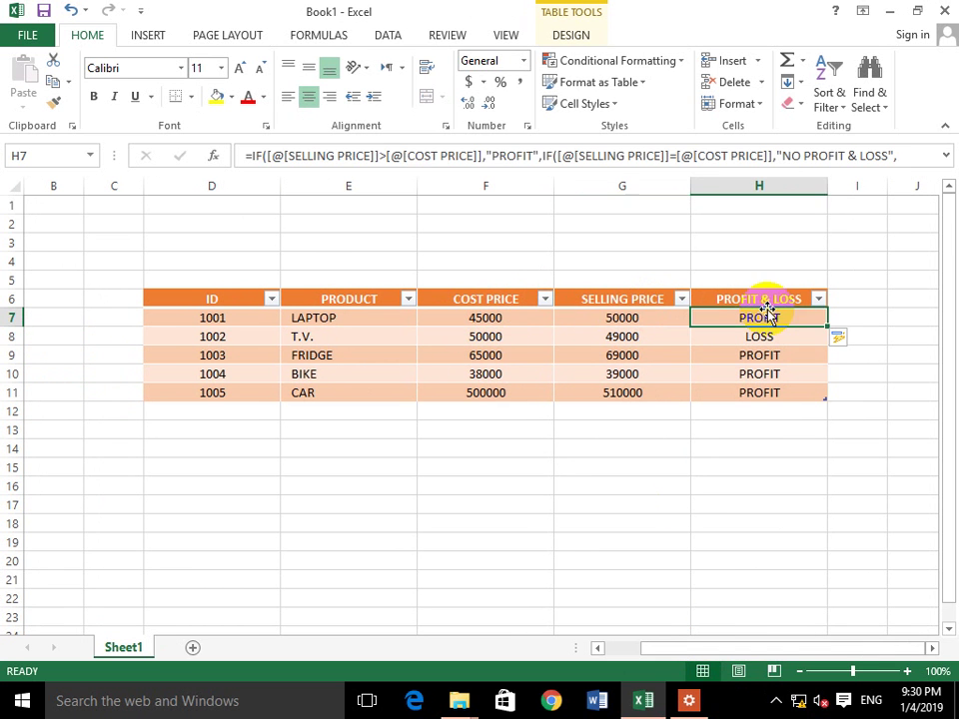
pyautogui.click(522, 344)
pyautogui.click(645, 340)
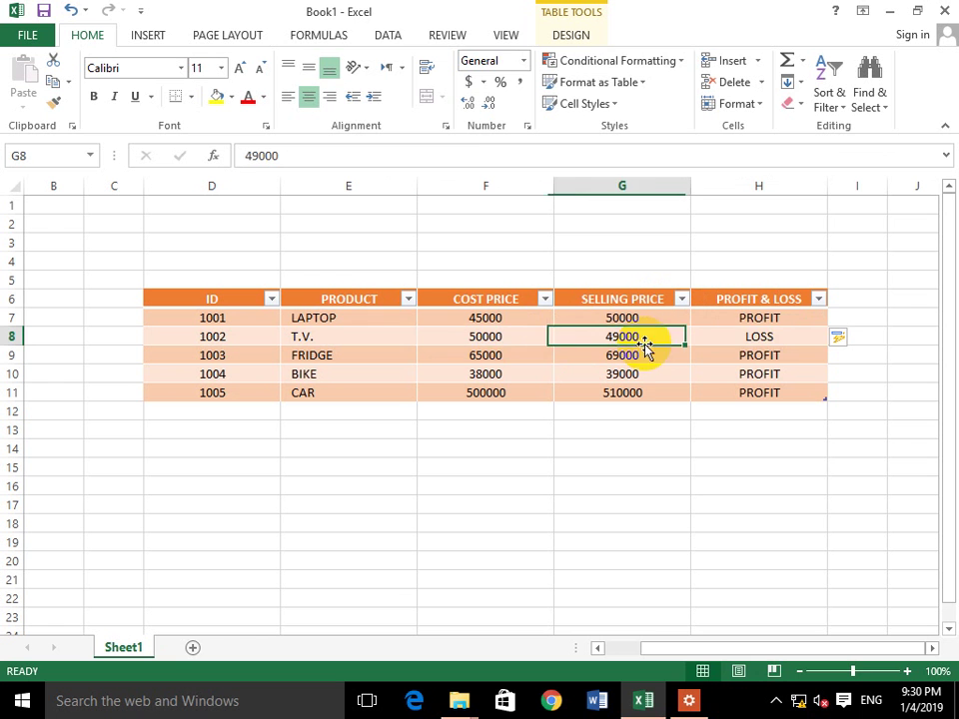
pyautogui.click(778, 335)
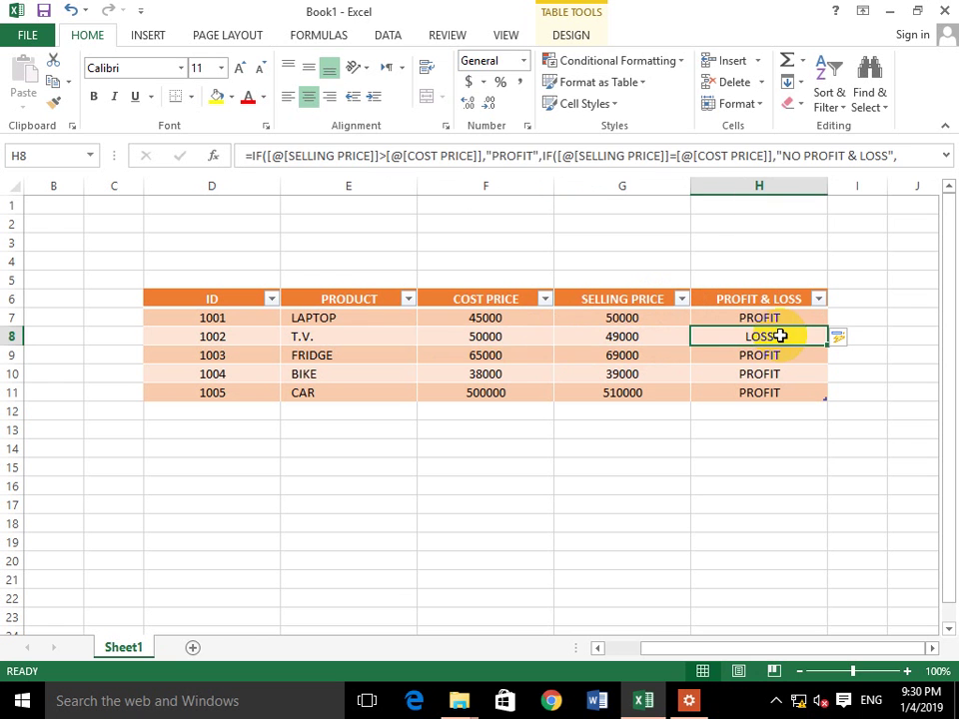
pyautogui.click(486, 362)
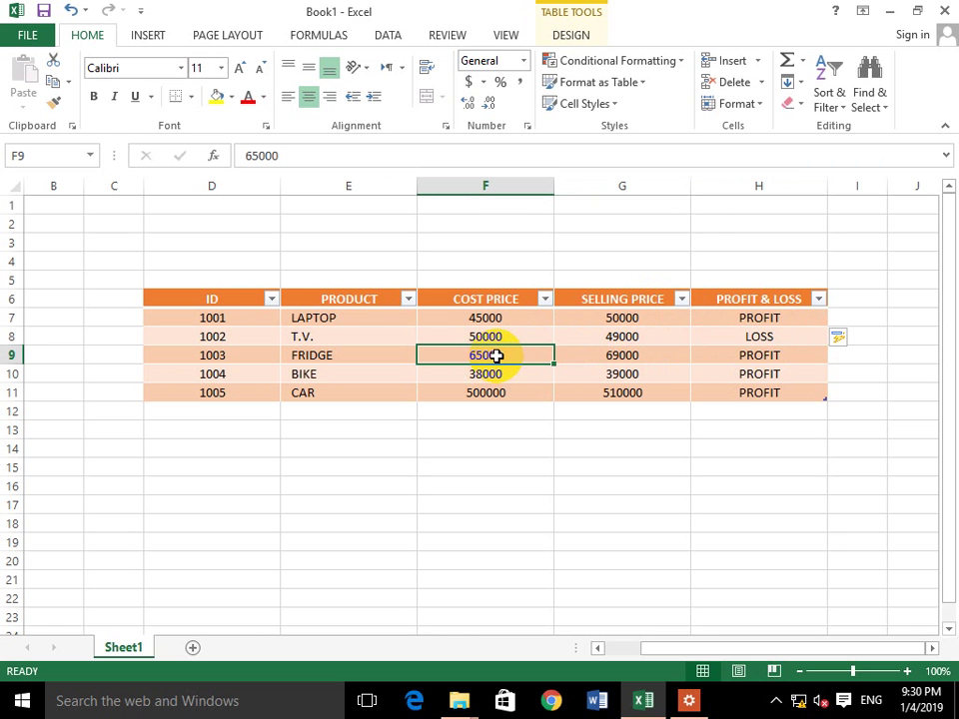
pyautogui.click(624, 370)
pyautogui.moveTo(721, 362); pyautogui.dragTo(753, 387)
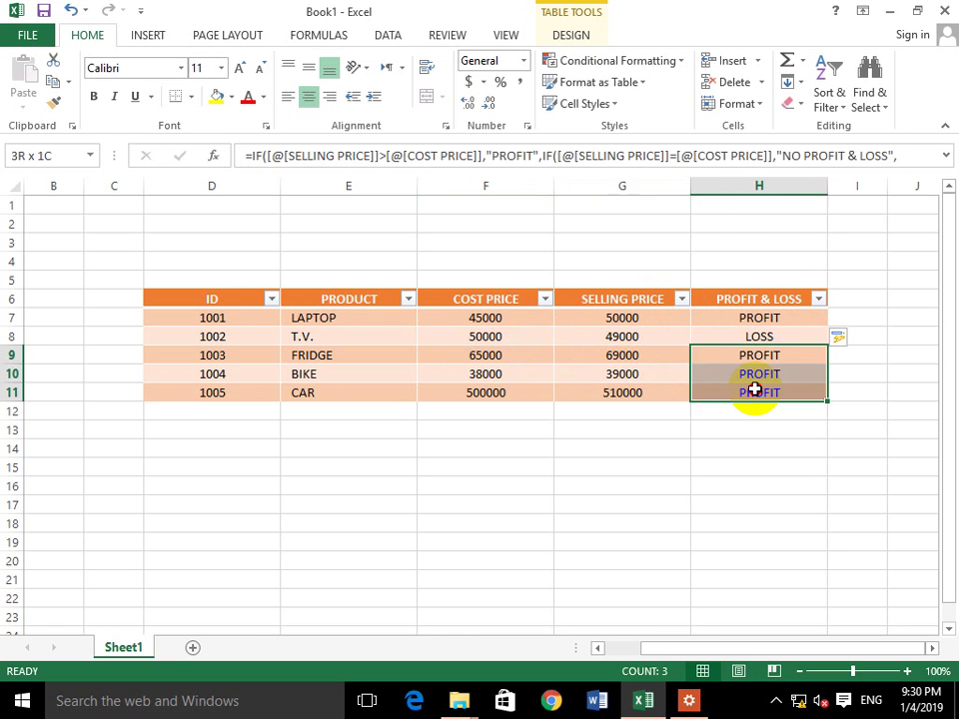
pyautogui.click(615, 351)
pyautogui.write('650000000')
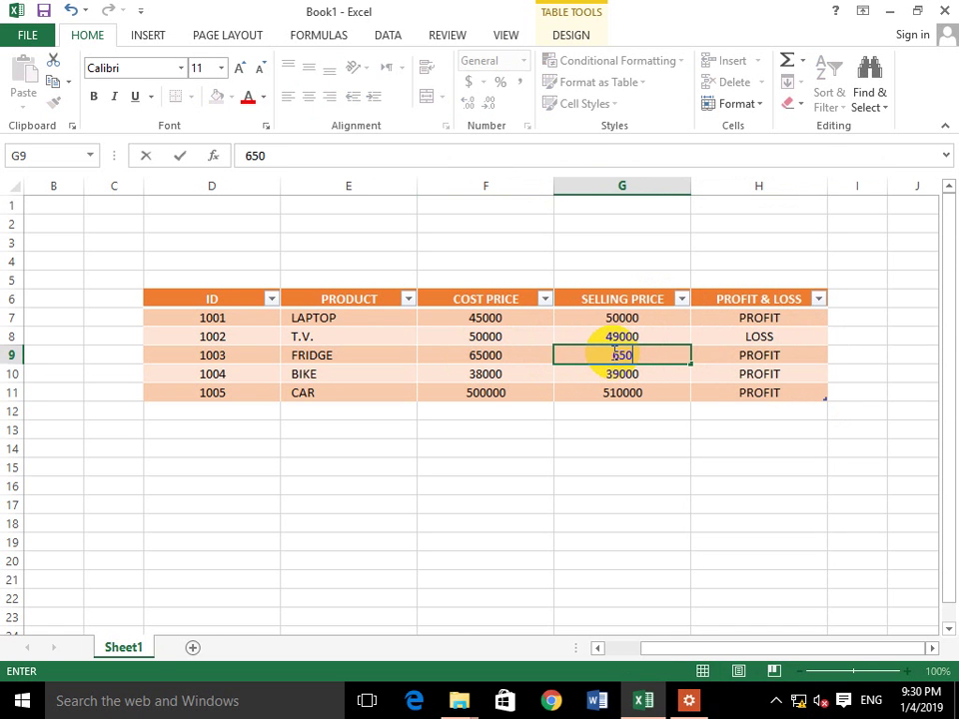
pyautogui.press('BackSpace')
pyautogui.press('Return')
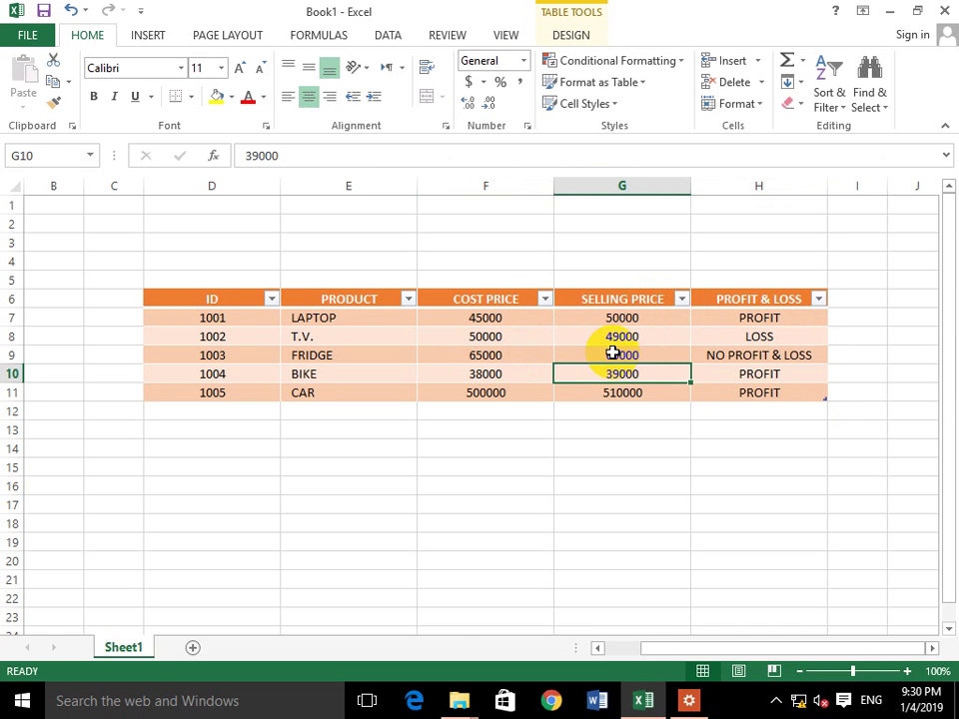
pyautogui.click(796, 358)
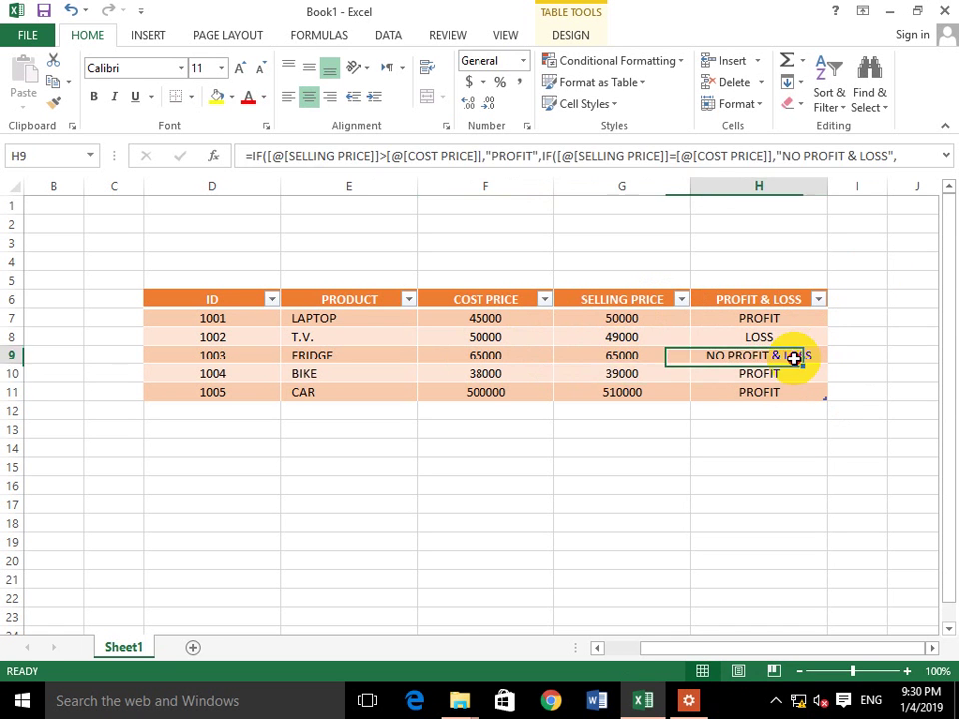
pyautogui.click(664, 352)
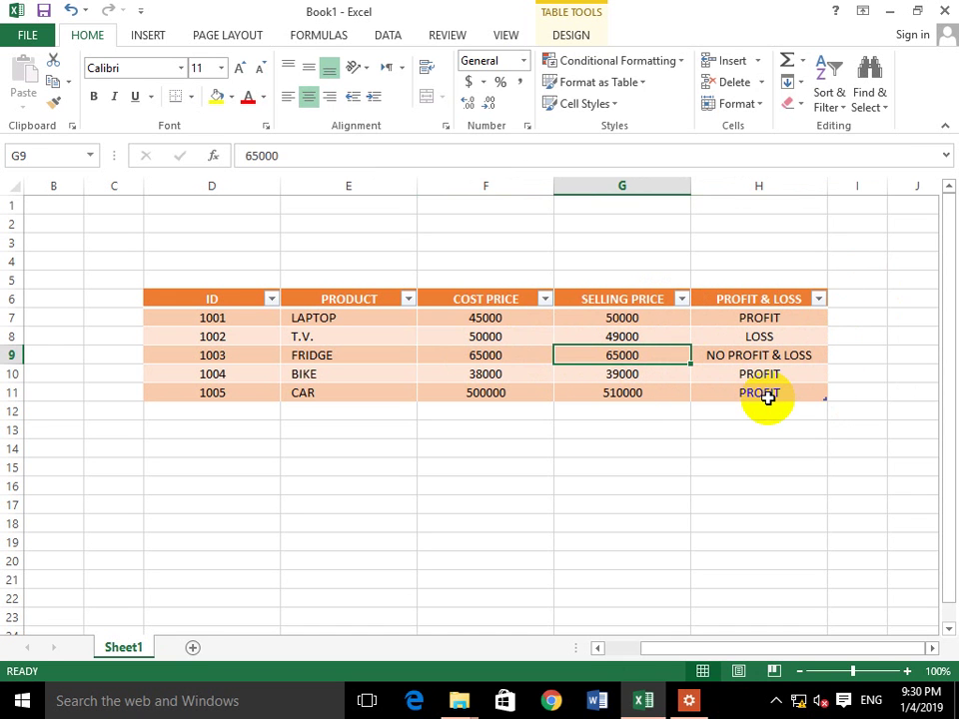
pyautogui.write('6')
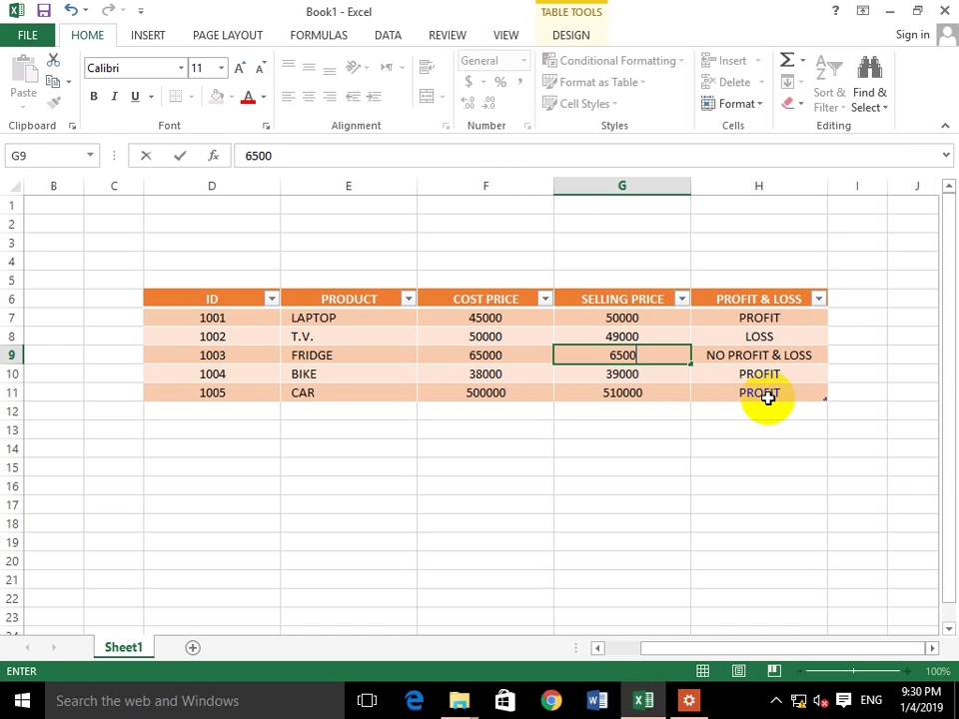
pyautogui.press('Tab')
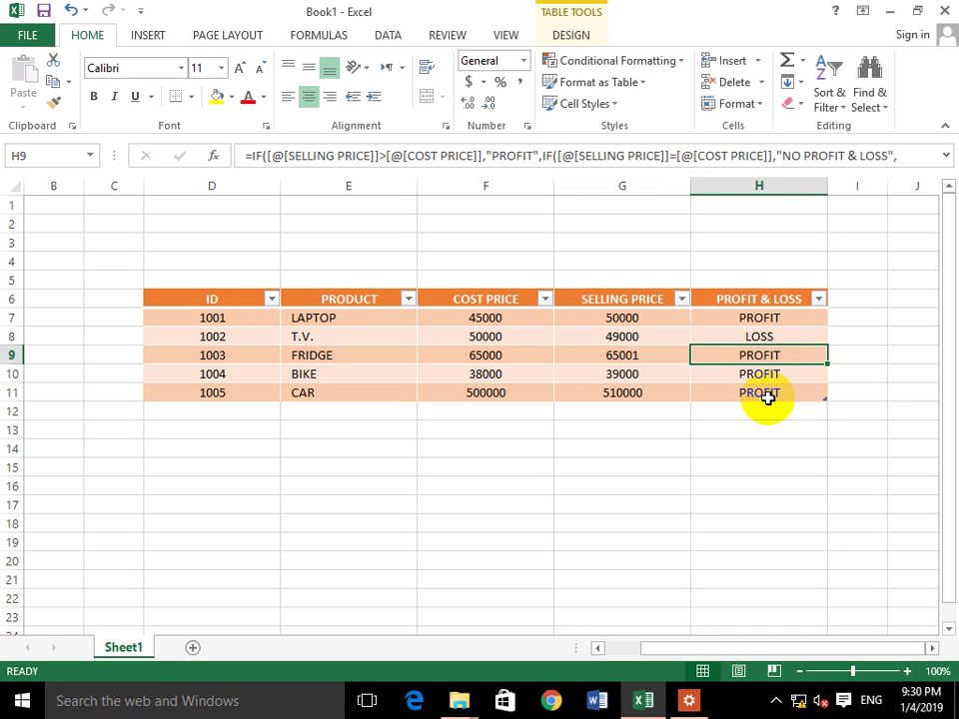
pyautogui.click(759, 378)
pyautogui.click(654, 374)
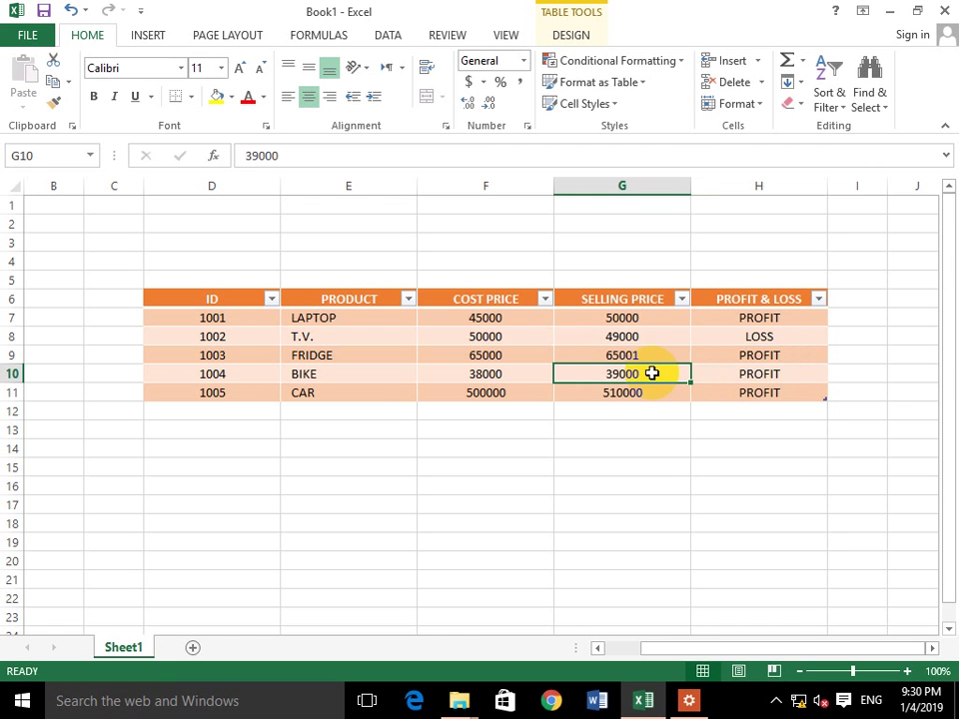
pyautogui.click(527, 388)
pyautogui.click(547, 356)
pyautogui.click(629, 355)
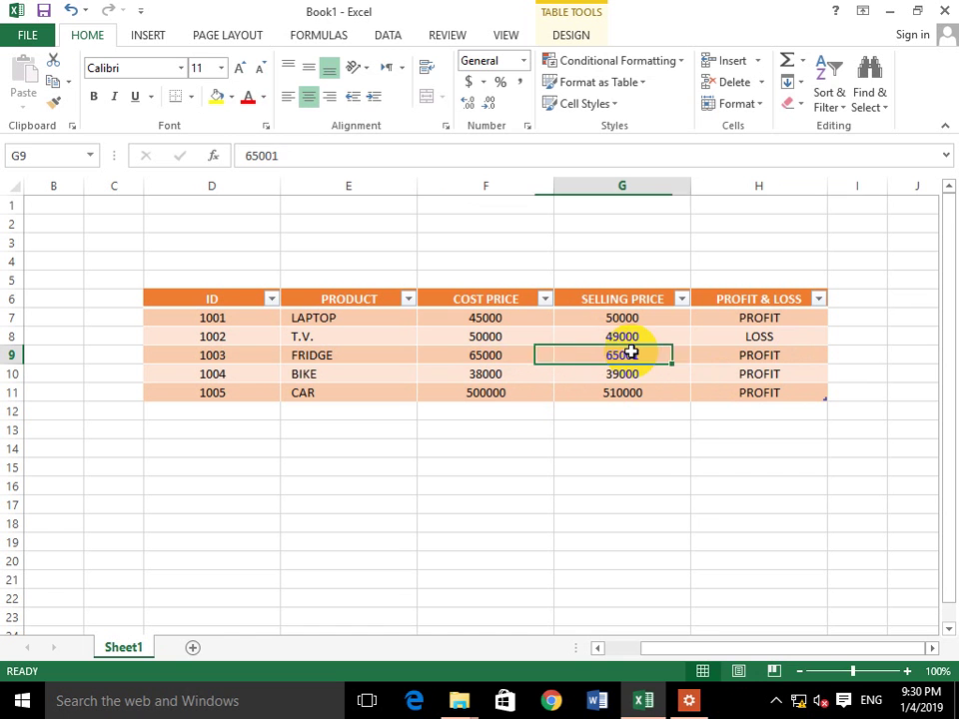
pyautogui.press('F2')
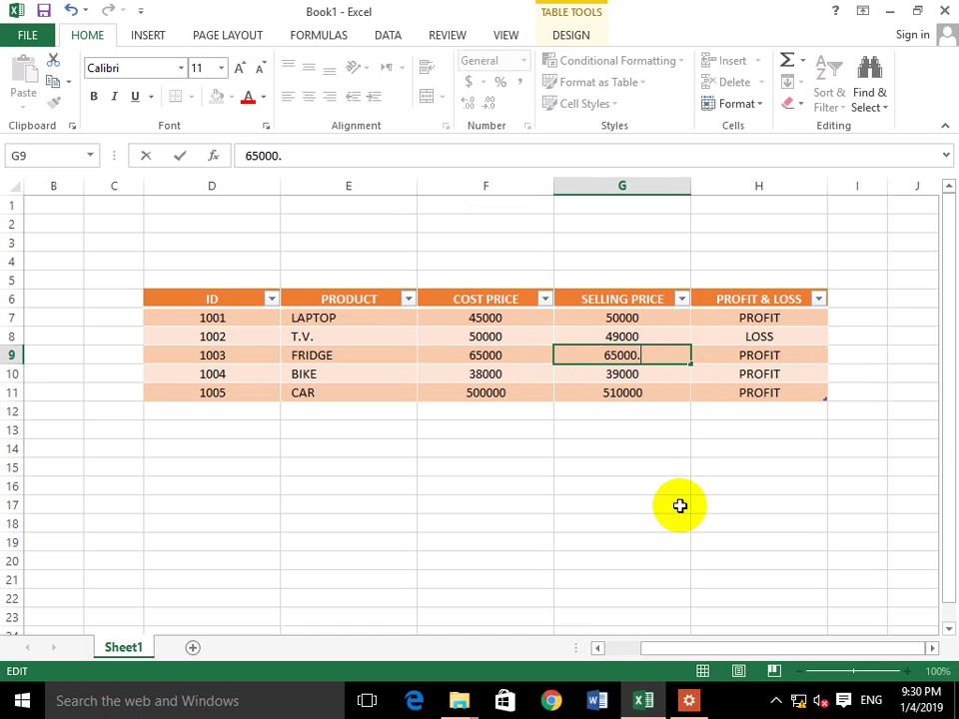
pyautogui.press('Return')
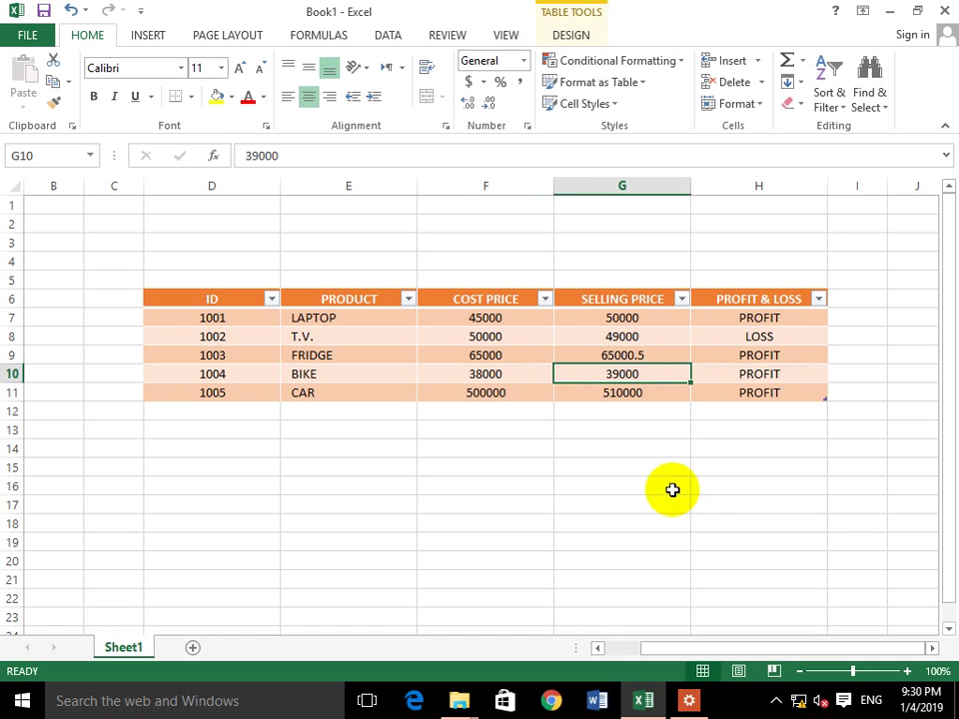
pyautogui.click(666, 358)
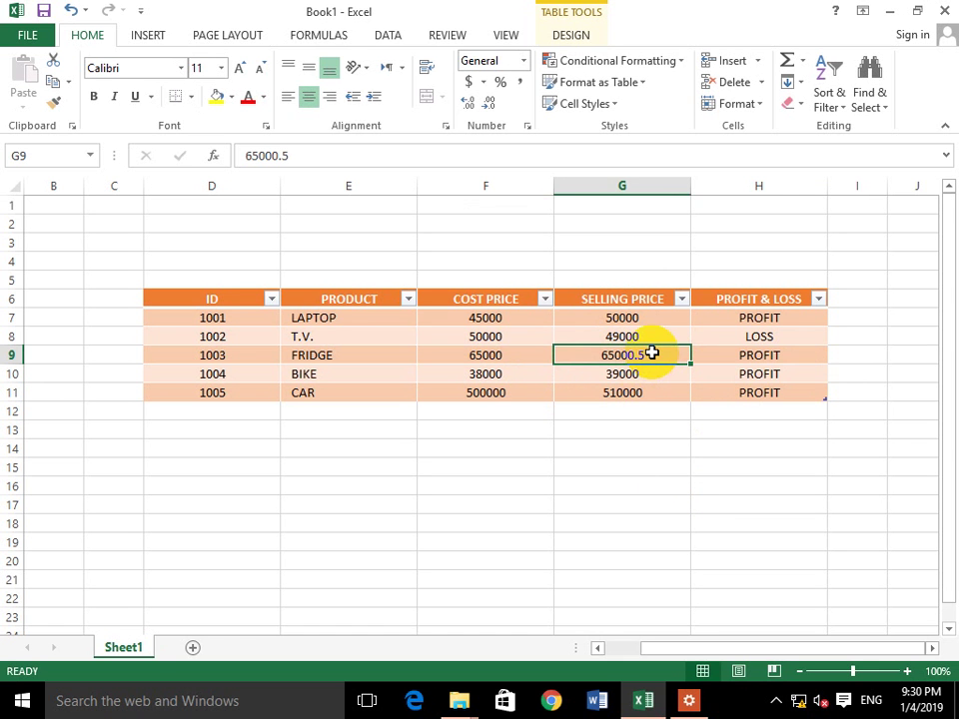
pyautogui.doubleClick(651, 353)
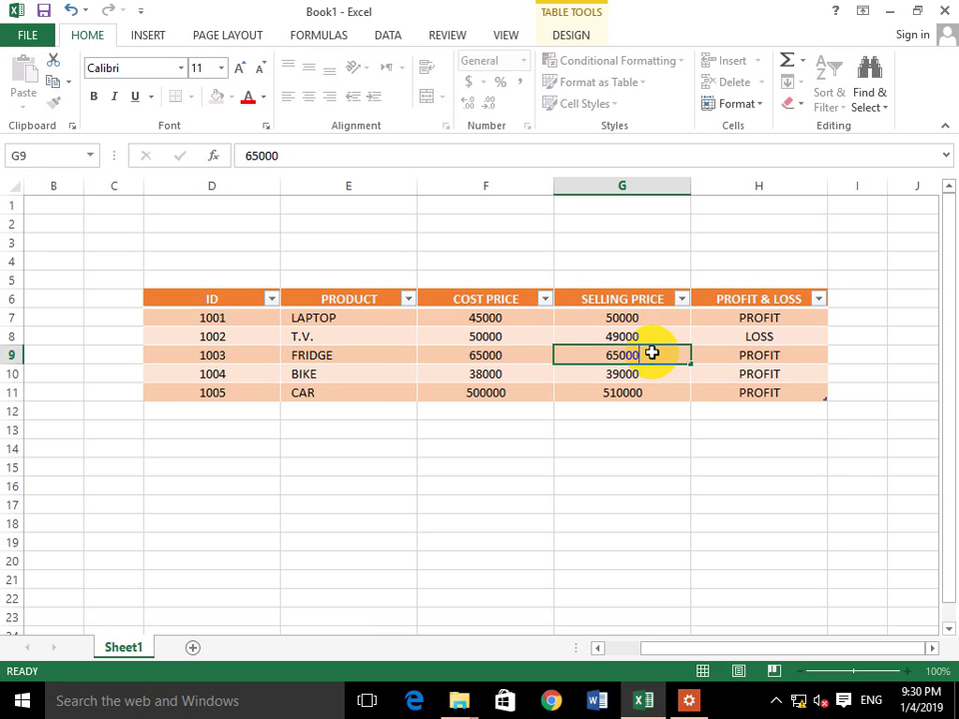
pyautogui.press('Return')
pyautogui.click(651, 353)
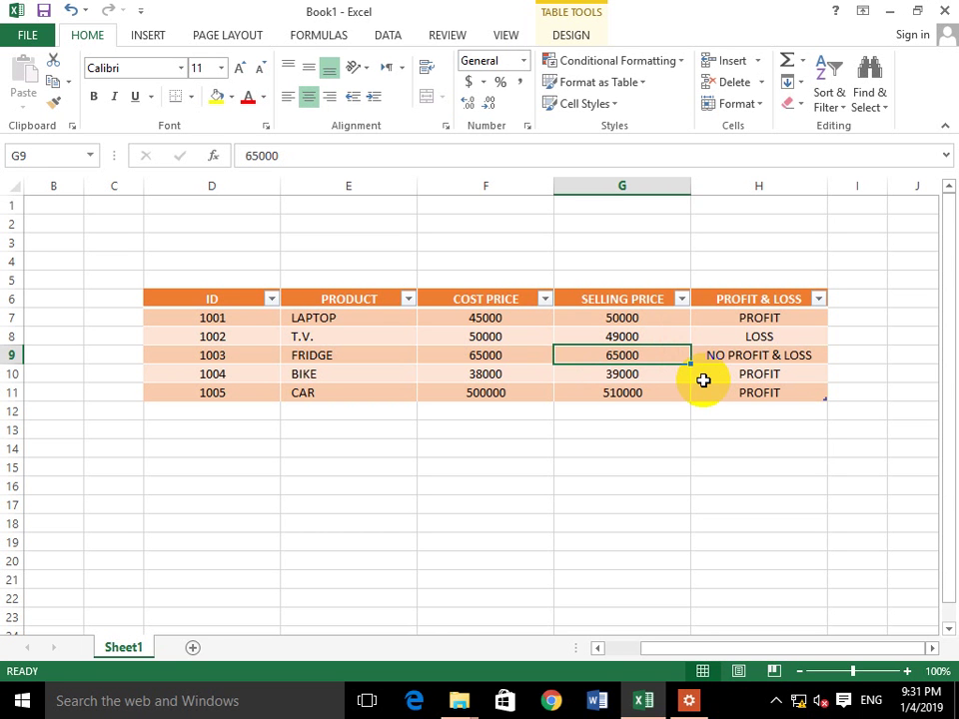
# - Select the results H7:H9 and drag column H wider to fit its labels
pyautogui.click(778, 337)
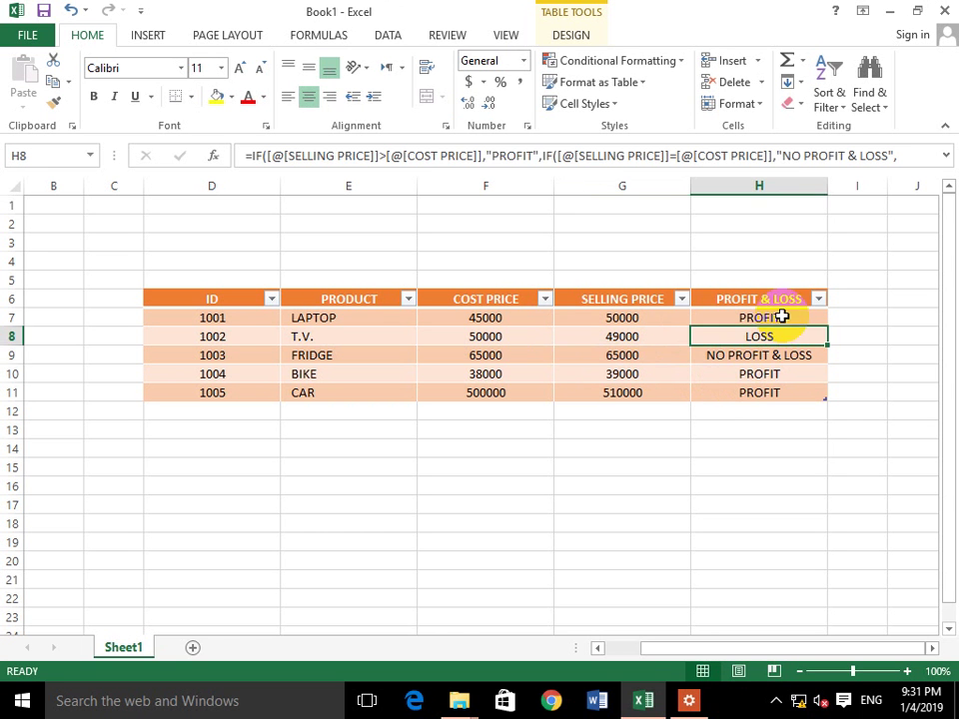
pyautogui.click(789, 289)
pyautogui.moveTo(759, 355); pyautogui.dragTo(759, 317)
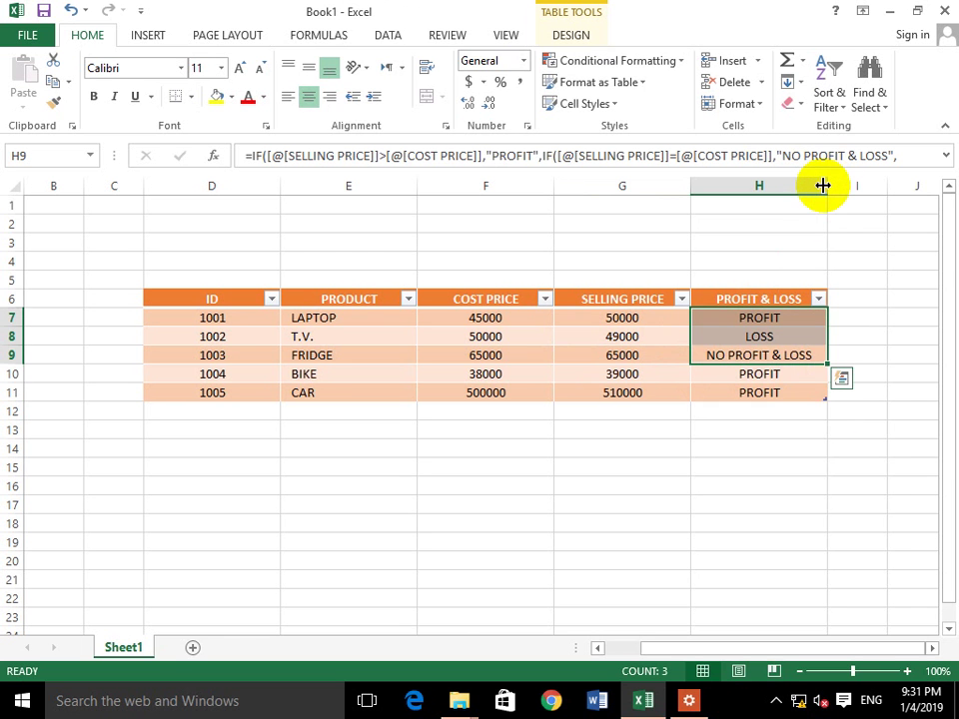
pyautogui.moveTo(827, 186); pyautogui.dragTo(892, 205)
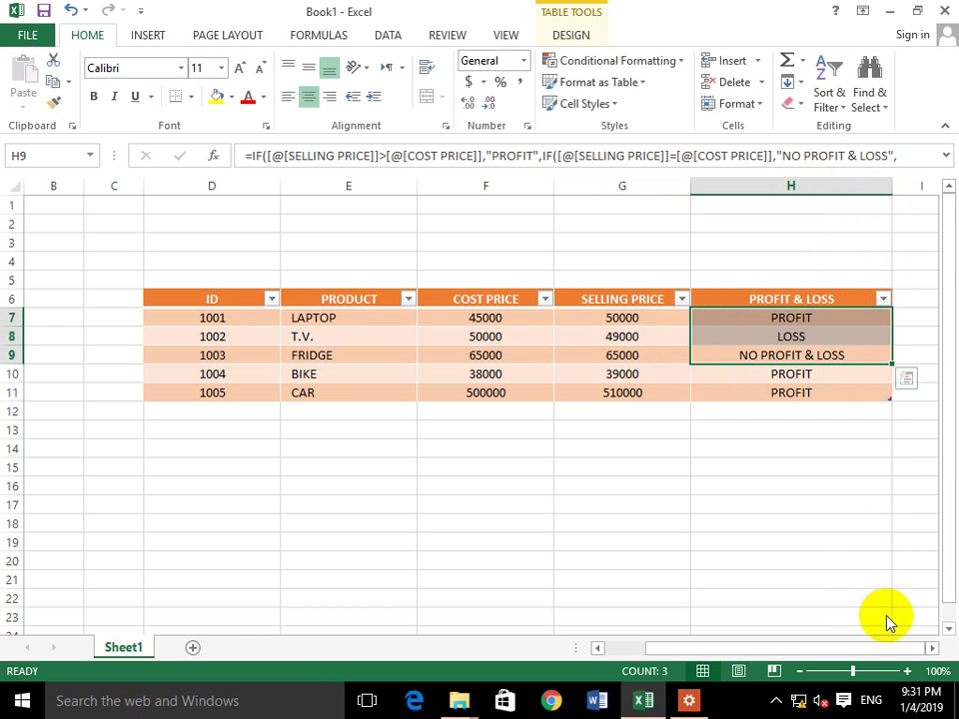
# - Inspect H7's nested IF formula and its references without changing it
pyautogui.click(834, 505)
pyautogui.click(830, 316)
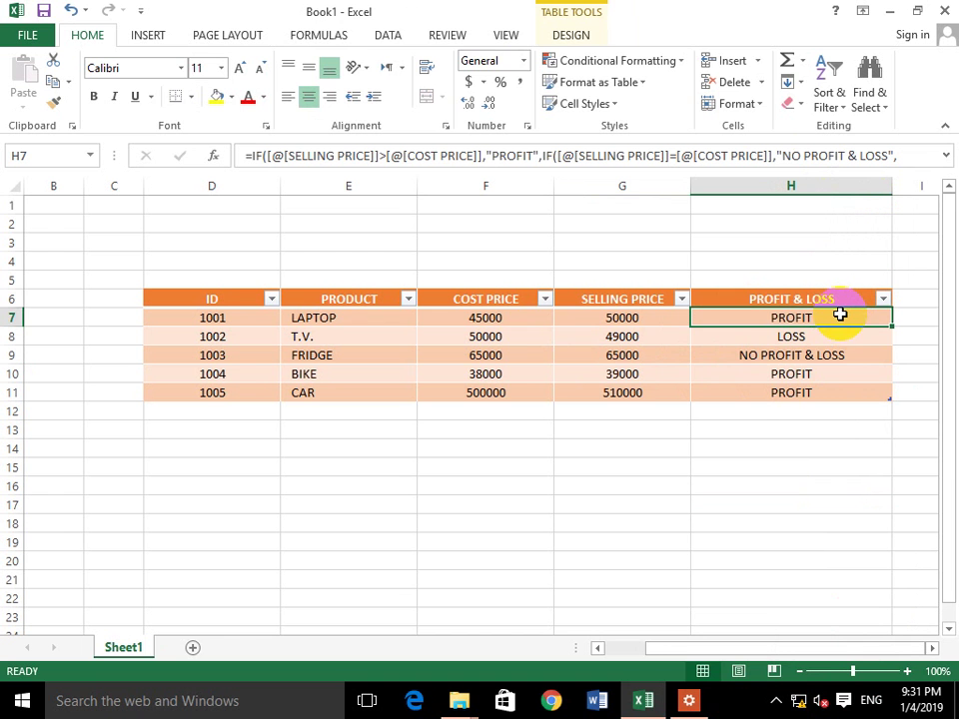
pyautogui.doubleClick(840, 316)
pyautogui.press('Escape')
# - Type the note PROFIT RS. 5000 into empty cell H17
pyautogui.click(711, 502)
pyautogui.write('PROFIT RS.')
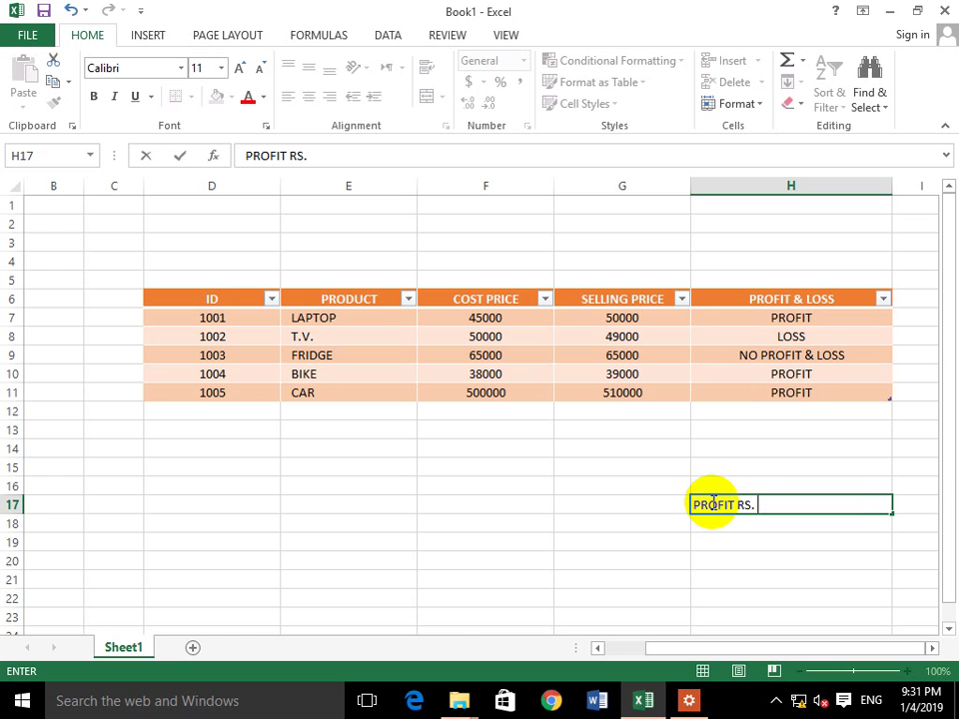
pyautogui.press('Return')
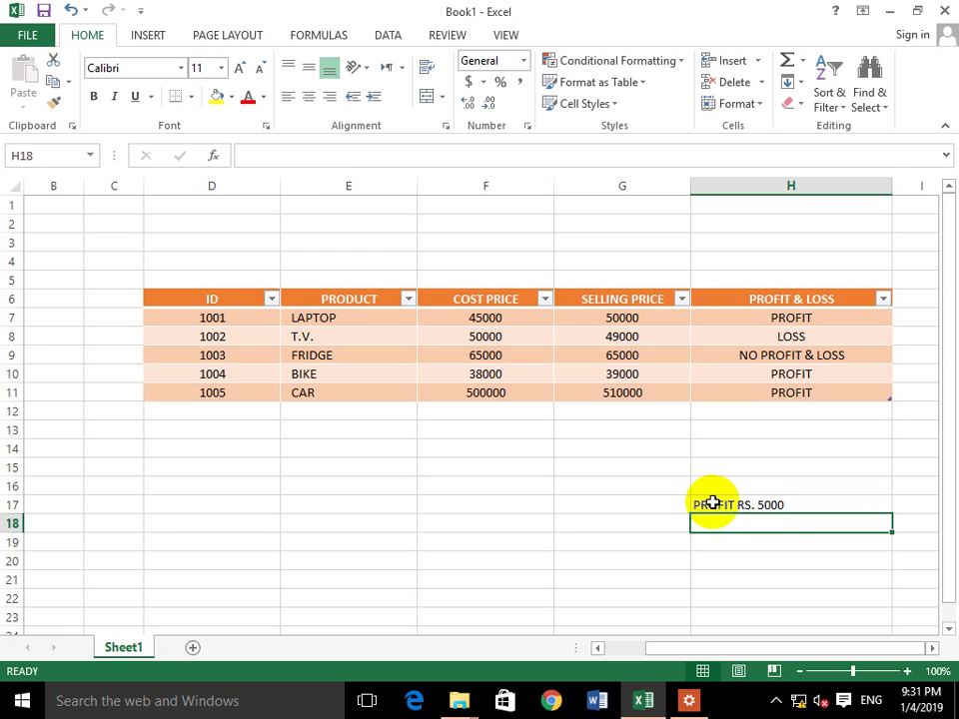
pyautogui.click(712, 503)
# - Move the PROFIT RS. 5000 note from H17 up to H12, just below the table
pyautogui.click(775, 318)
pyautogui.click(770, 502)
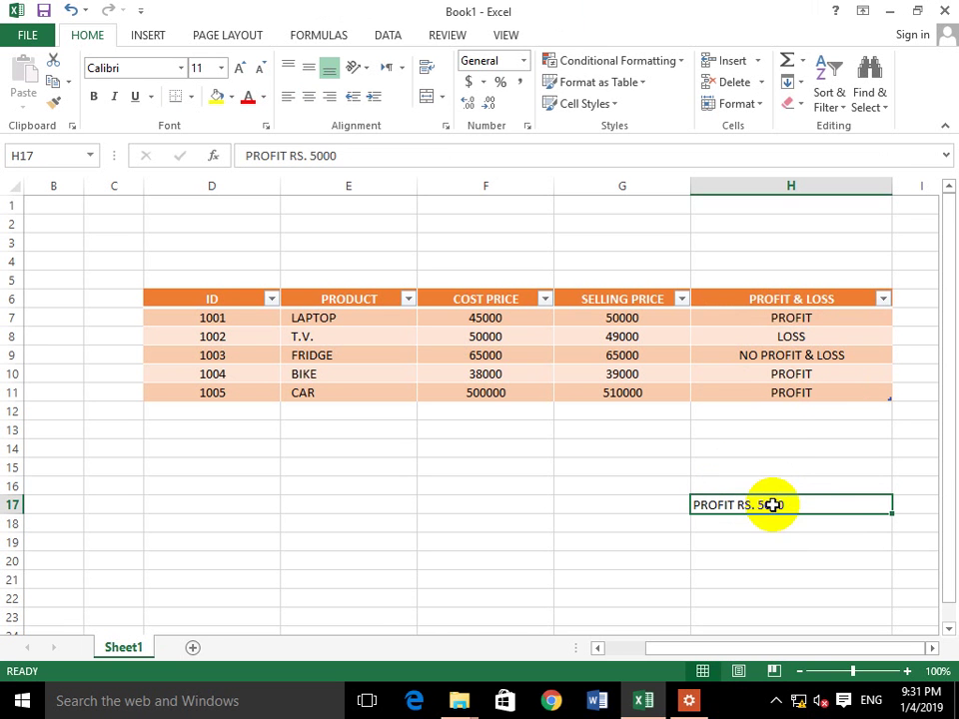
pyautogui.hotkey('ctrl', 'c')
pyautogui.click(792, 410)
pyautogui.hotkey('ctrl', 'v')
pyautogui.click(791, 479)
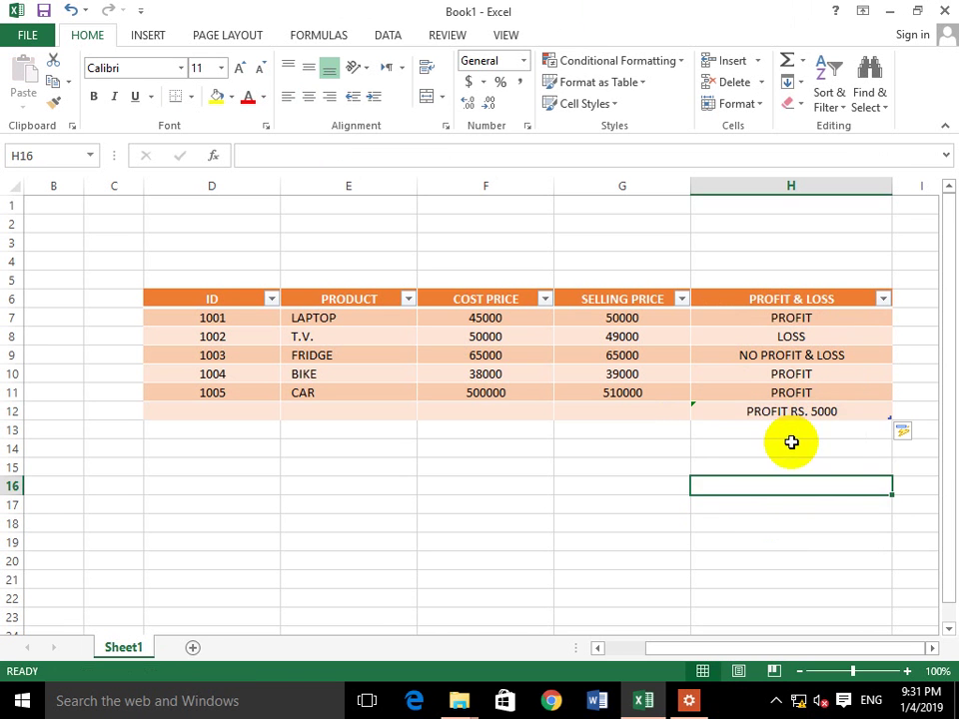
pyautogui.press('Up')
pyautogui.press('Up')
pyautogui.press('Up')
pyautogui.press('Up')
pyautogui.click(789, 428)
pyautogui.press('Down')
pyautogui.press('Down')
pyautogui.press('Down')
pyautogui.press('Down')
pyautogui.press('Down')
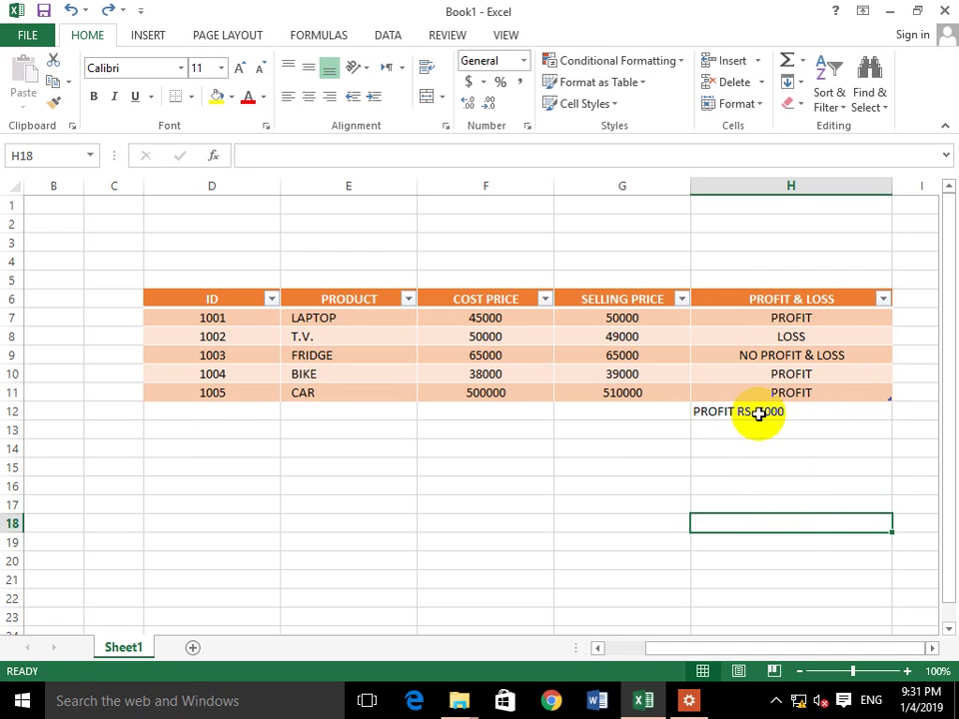
pyautogui.press('Up')
pyautogui.press('Up')
pyautogui.press('Up')
pyautogui.press('Up')
pyautogui.press('Up')
pyautogui.press('Up')
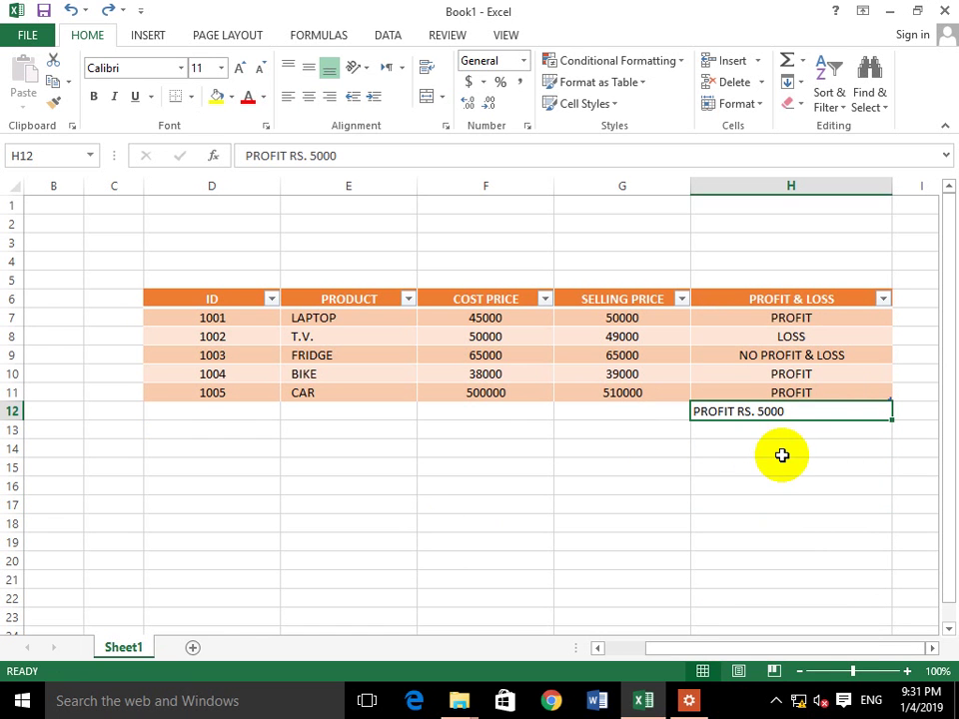
# - Delete and restore the H12 note, then select the first three product rows
pyautogui.press('Delete')
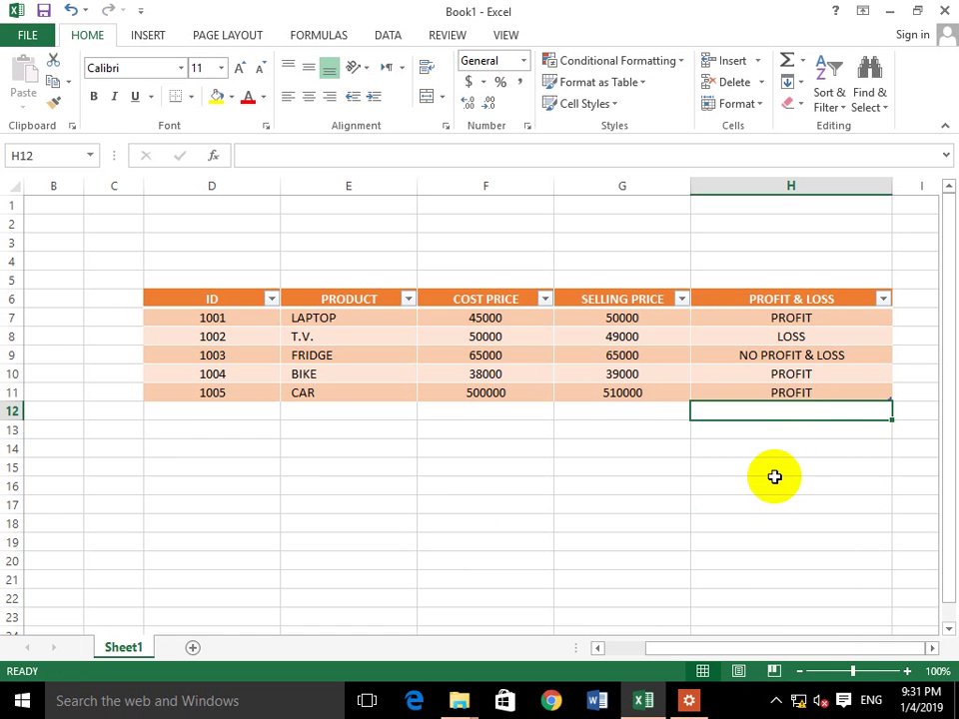
pyautogui.hotkey('ctrl', 'z')
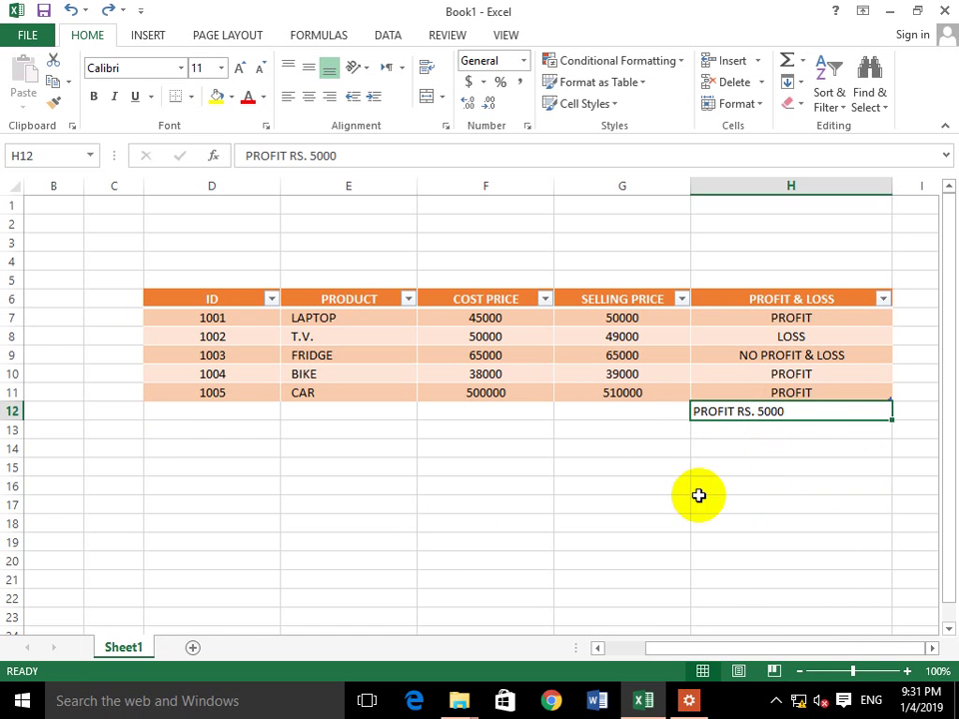
pyautogui.click(788, 316)
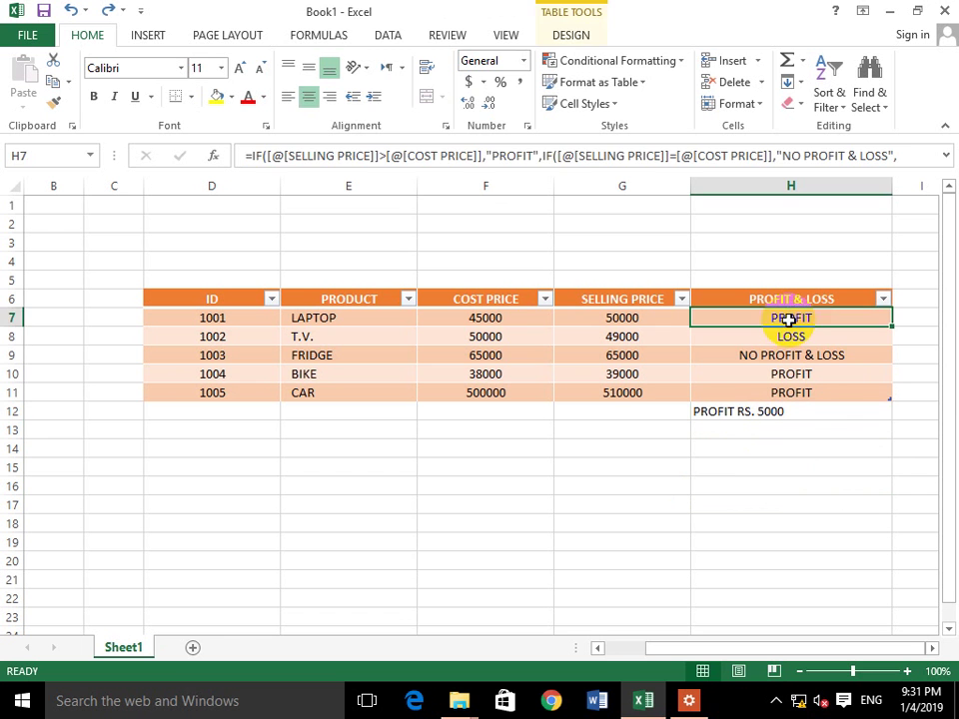
pyautogui.moveTo(849, 467); pyautogui.dragTo(834, 404)
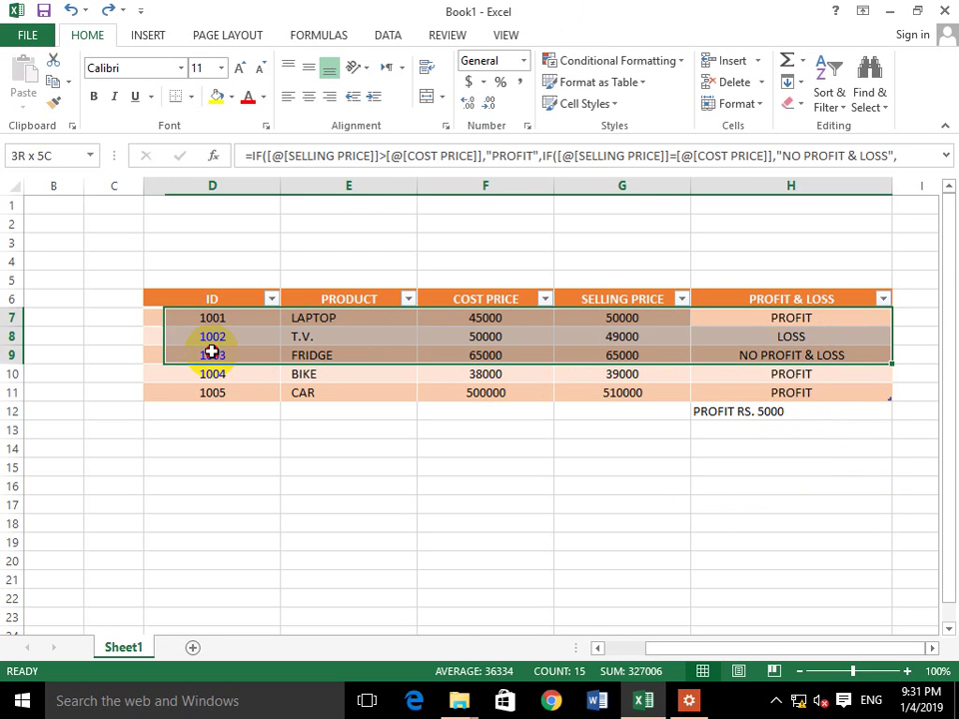